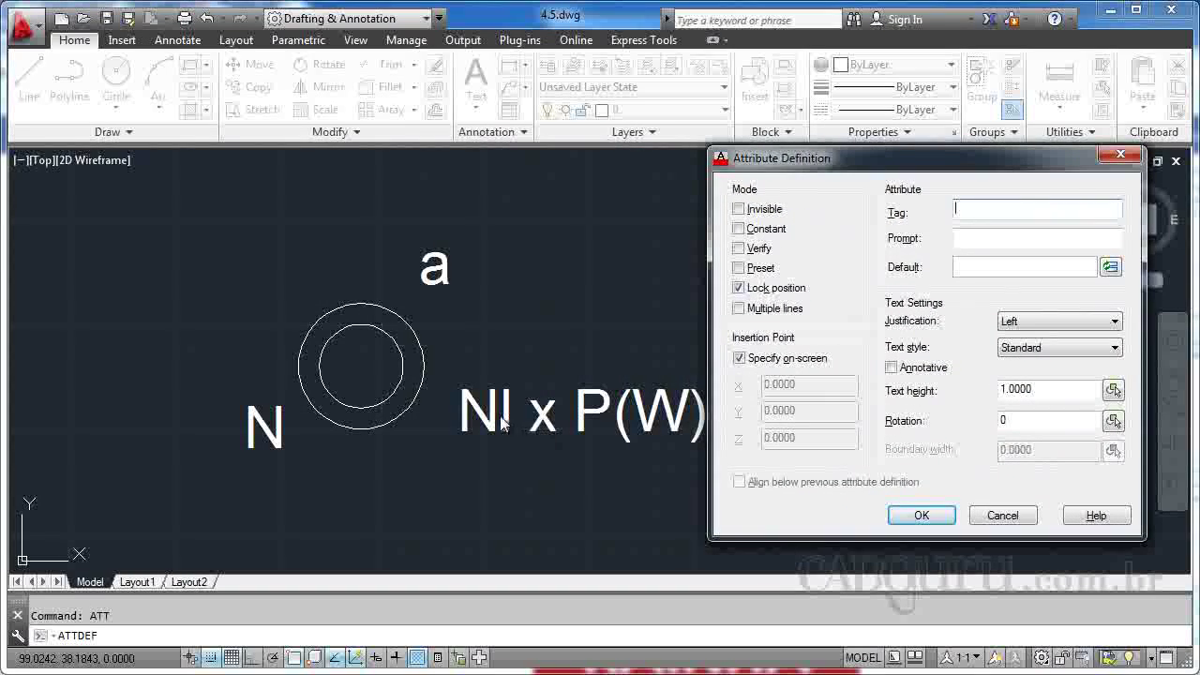
Step: Set the attribute's tag to "Nl x P(W)" and its prompt to "NL e Potência (W)"
{"action": "type", "text": "NI x P(W)"}
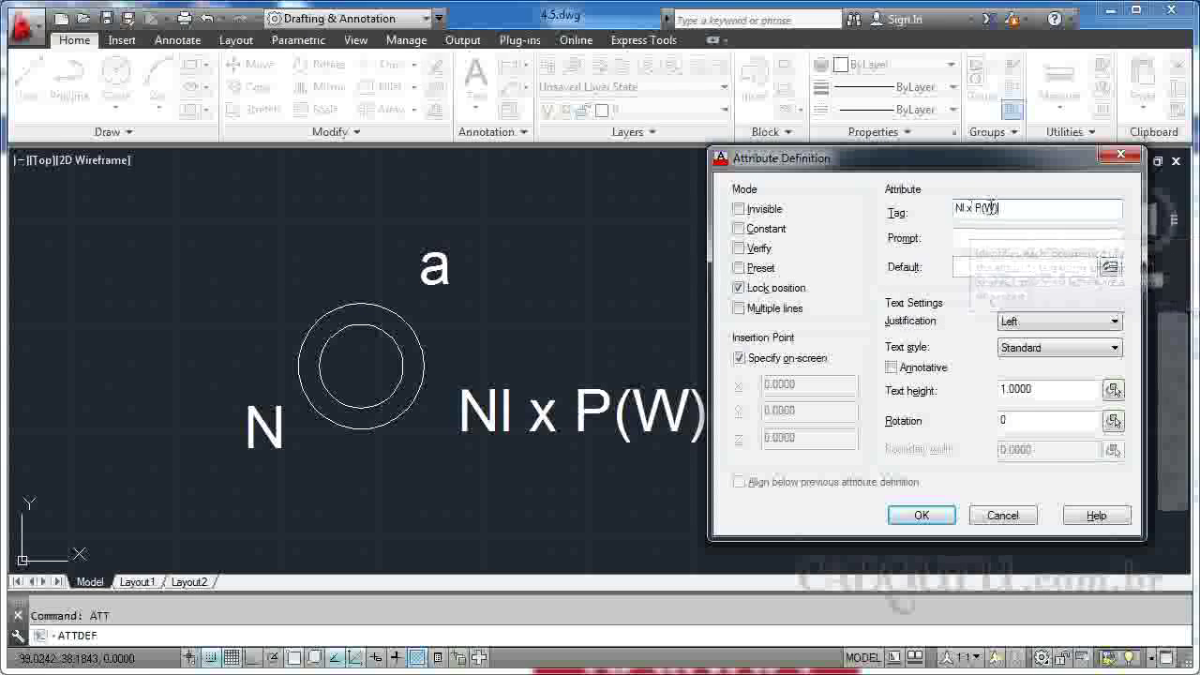
{"action": "left_click", "coordinate": [978, 240]}
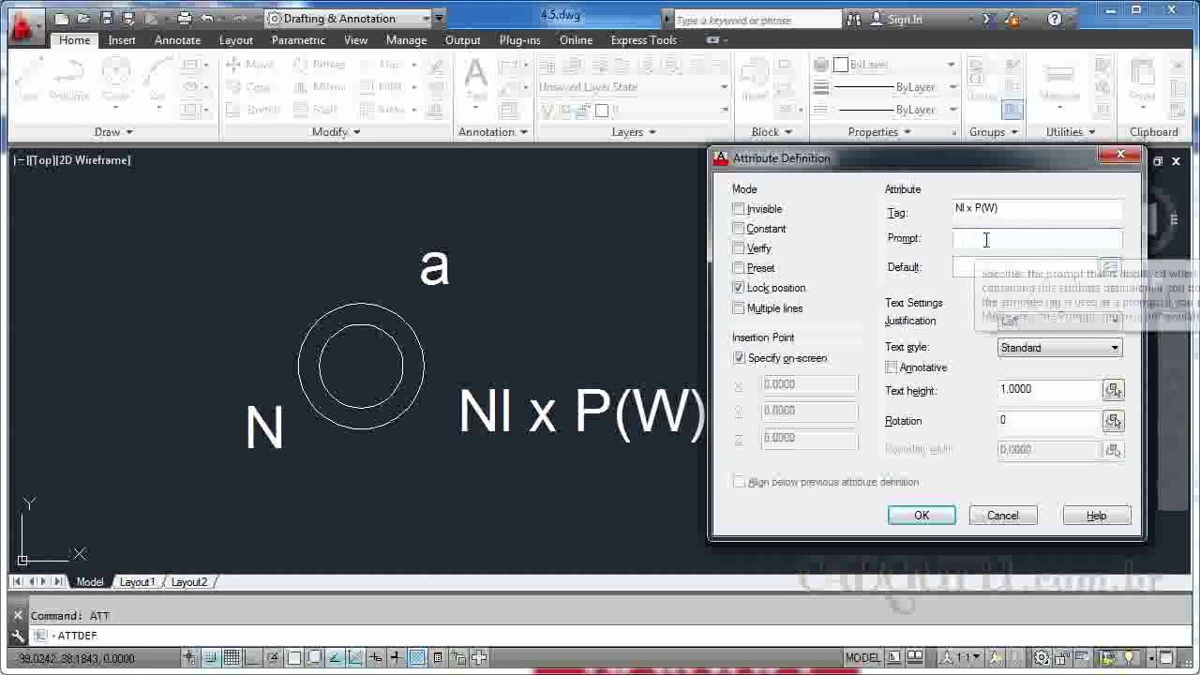
{"action": "type", "text": "Nl e Potência (w"}
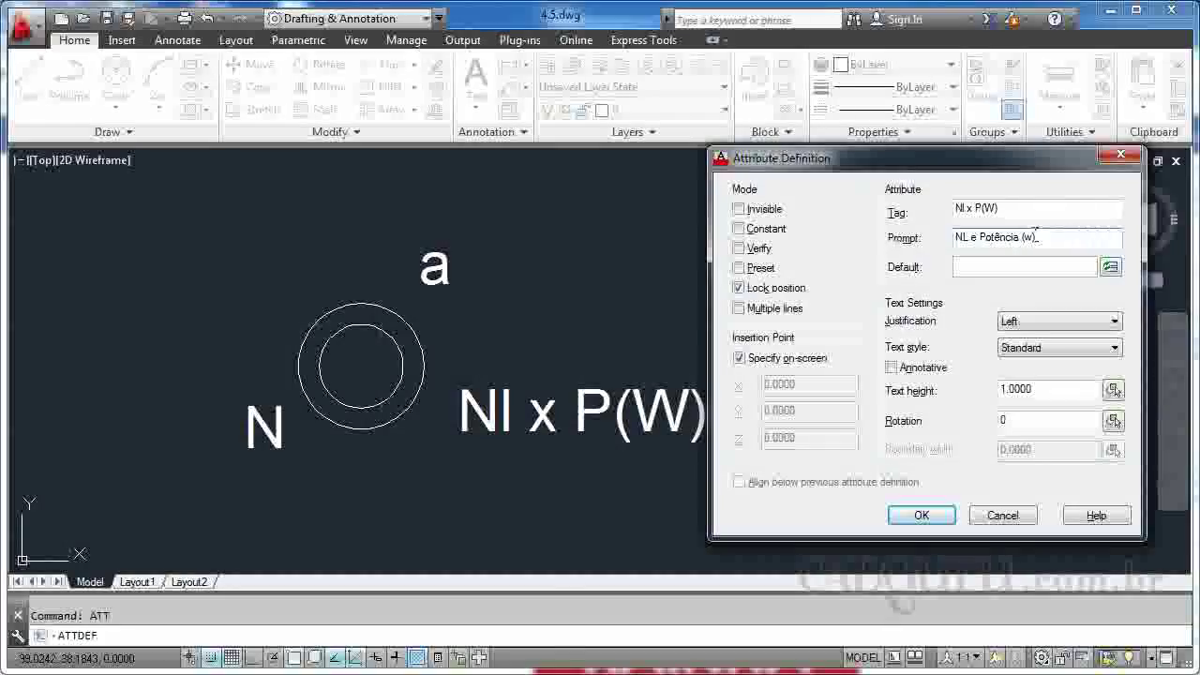
{"action": "key", "text": "BackSpace"}
{"action": "type", "text": "W)"}
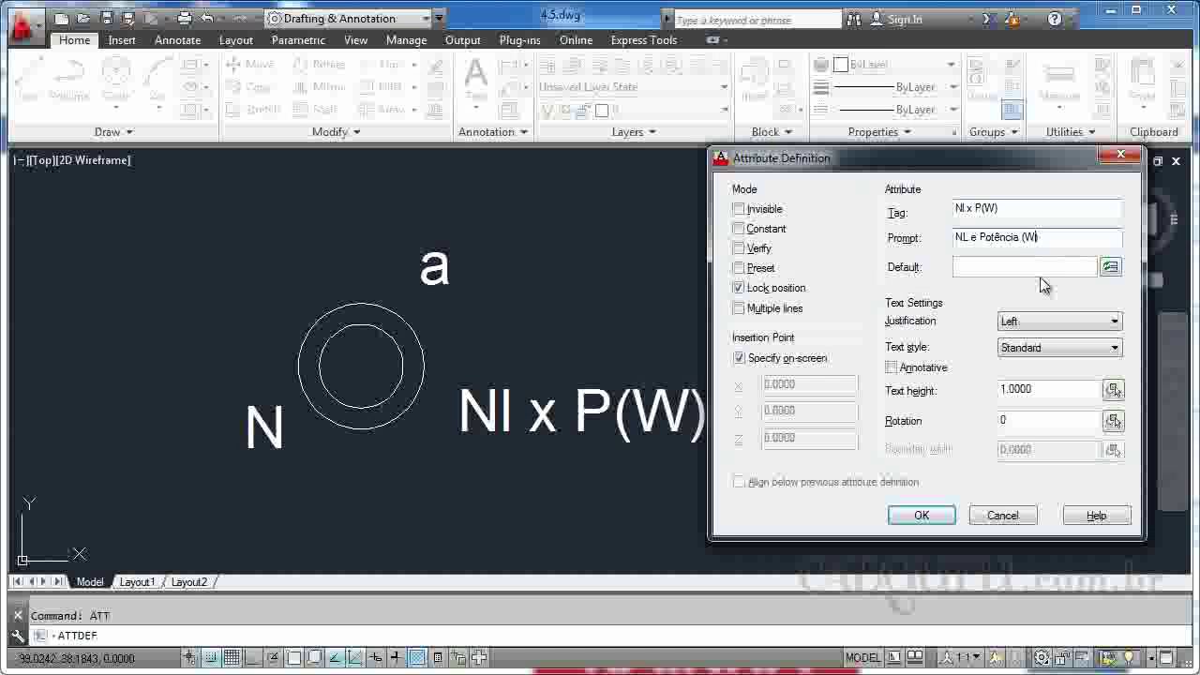
Step: Set the attribute text's justification to Center and try to accept the definition
{"action": "left_click", "coordinate": [1058, 325]}
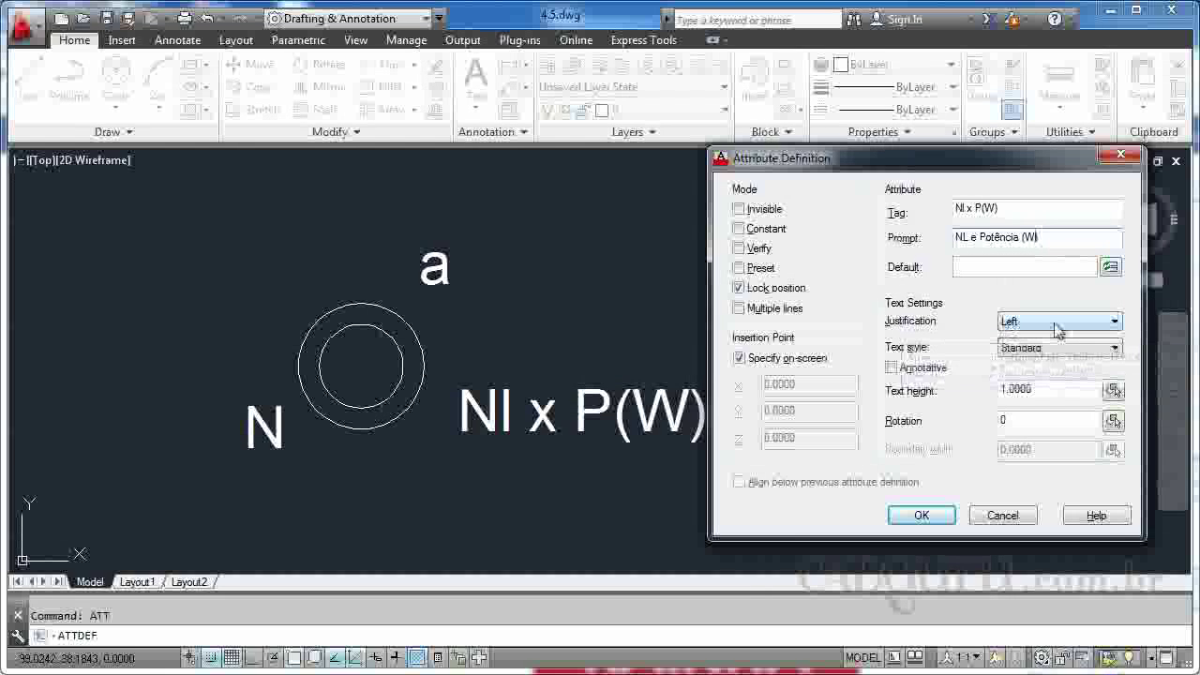
{"action": "left_click", "coordinate": [1031, 371]}
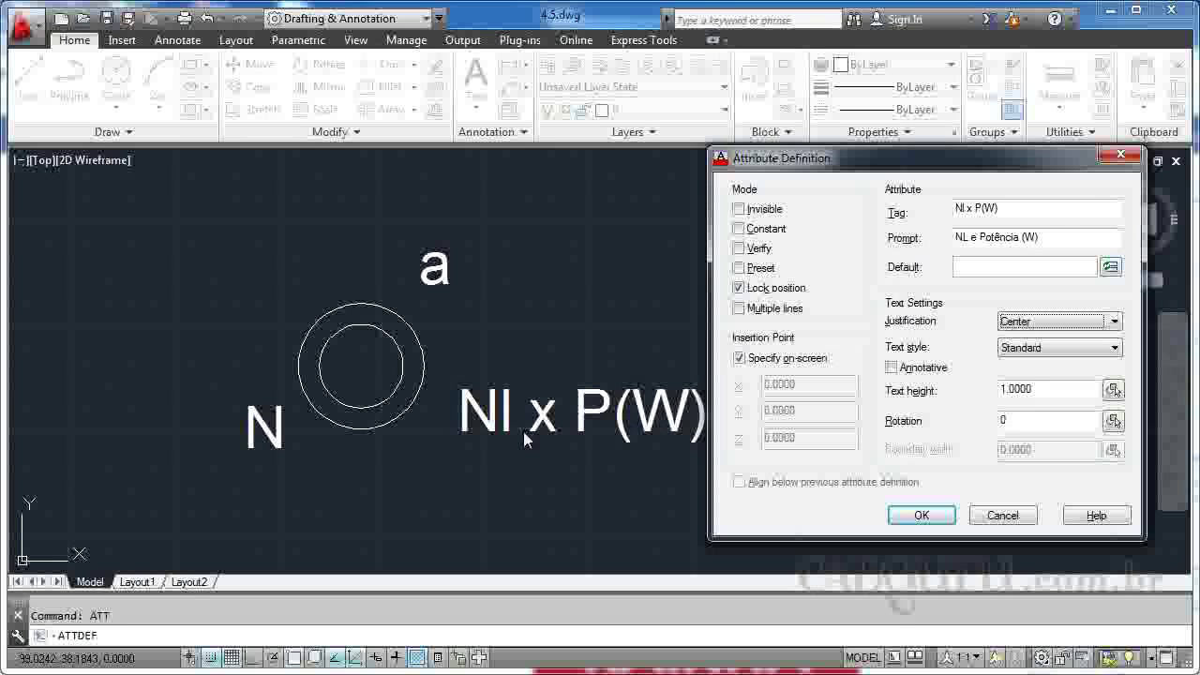
{"action": "left_click", "coordinate": [909, 519]}
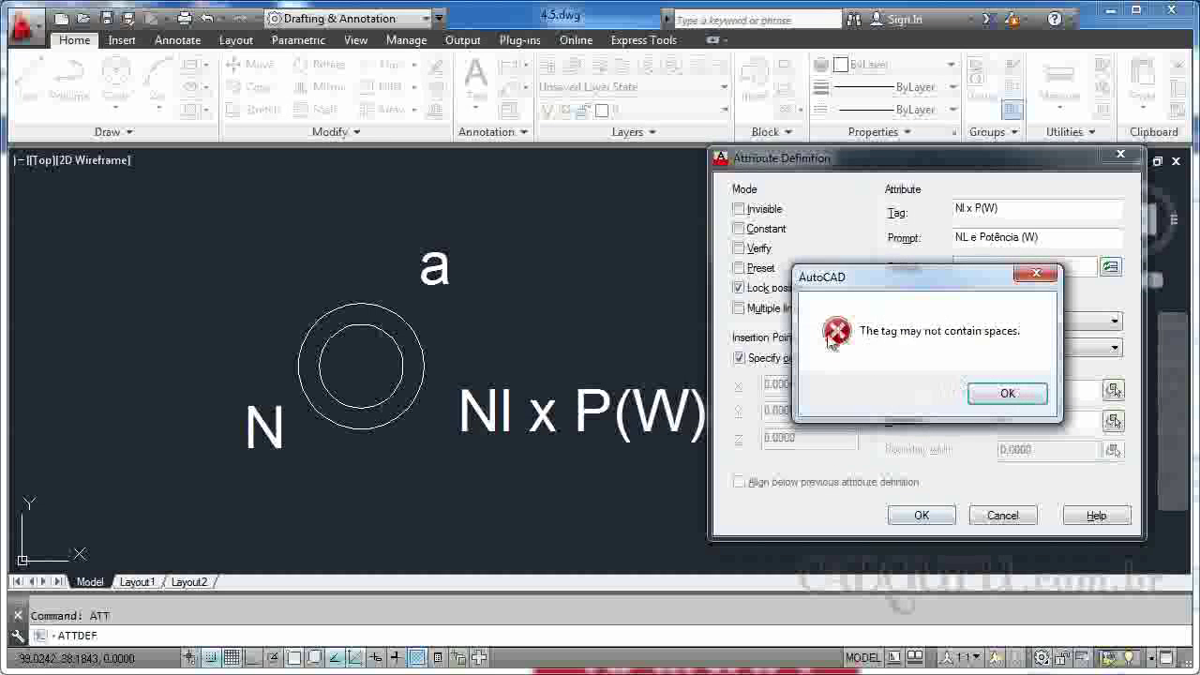
{"action": "left_click", "coordinate": [1007, 396]}
Step: Remove the spaces around the x, changing the prompt to "NLxPotência (W)" and the tag to "NlxP(W)"
{"action": "left_click", "coordinate": [994, 240]}
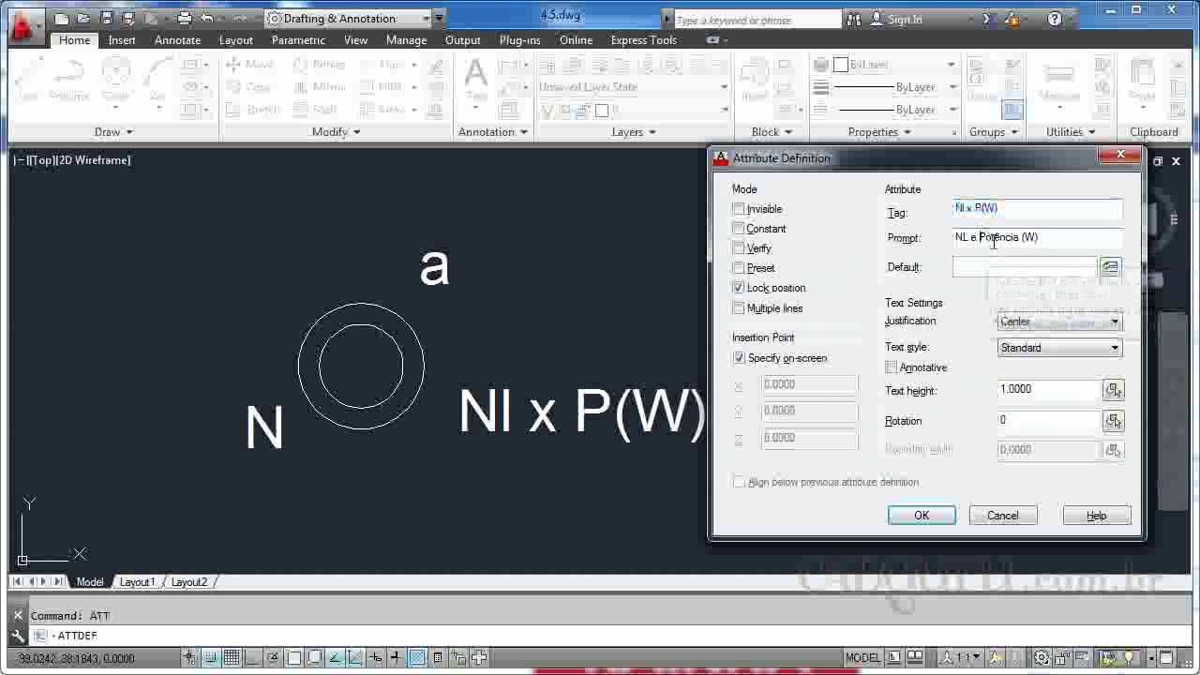
{"action": "key", "text": "BackSpace"}
{"action": "key", "text": "BackSpace"}
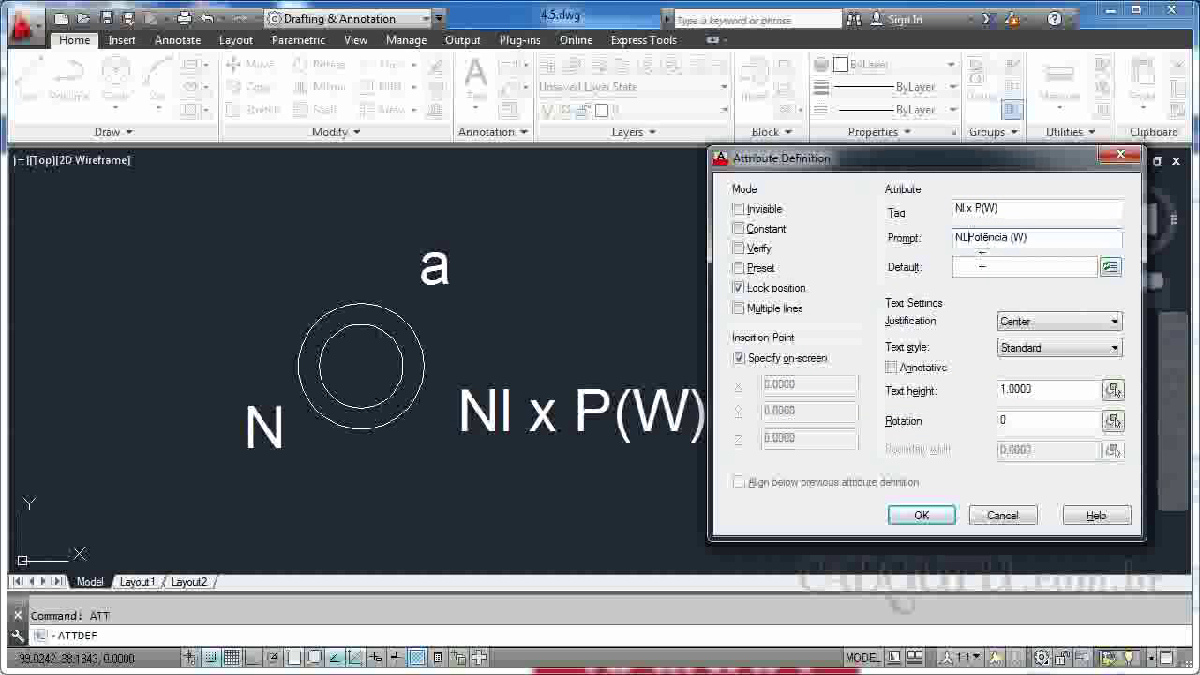
{"action": "left_click", "coordinate": [978, 215]}
{"action": "key", "text": "BackSpace"}
{"action": "key", "text": "BackSpace"}
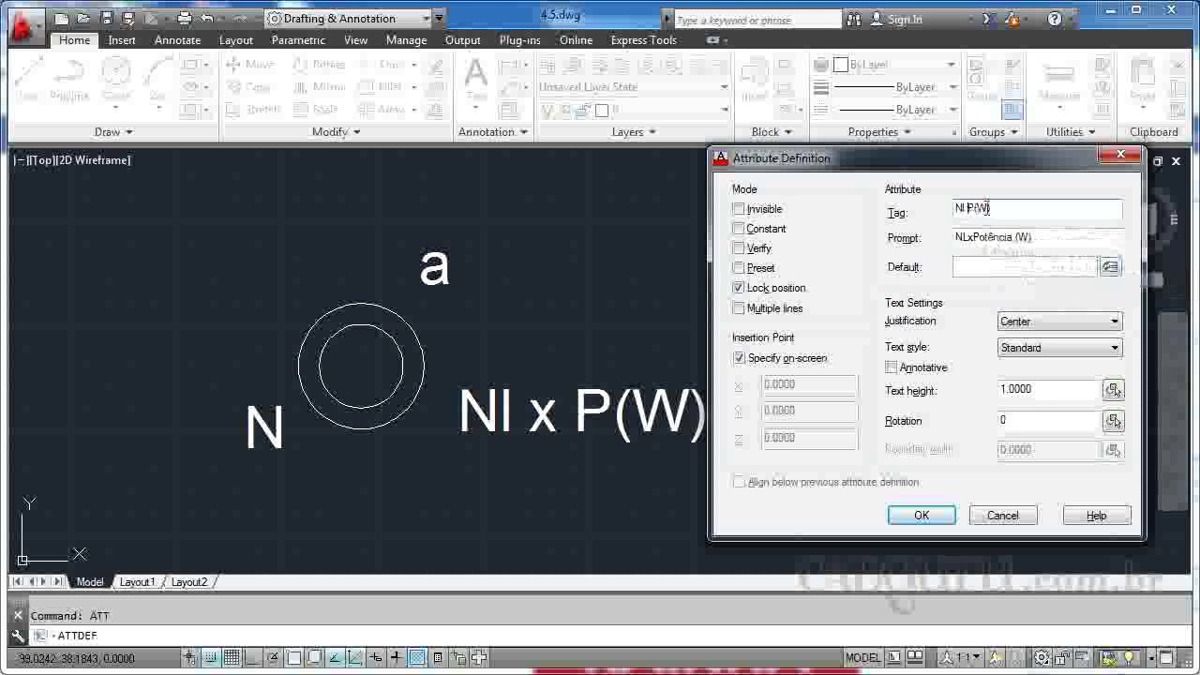
{"action": "key", "text": "BackSpace"}
{"action": "type", "text": "x"}
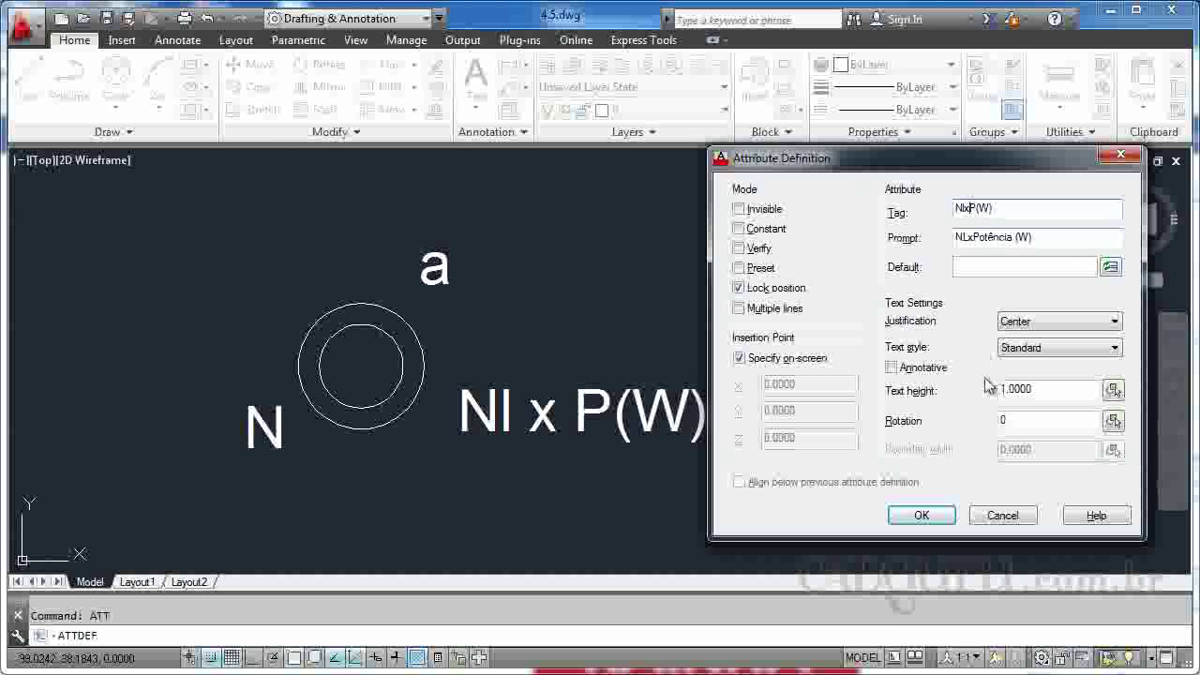
Step: Place the power attribute over the two circles and delete the original "Nl x P(W)" text
{"action": "left_click", "coordinate": [922, 515]}
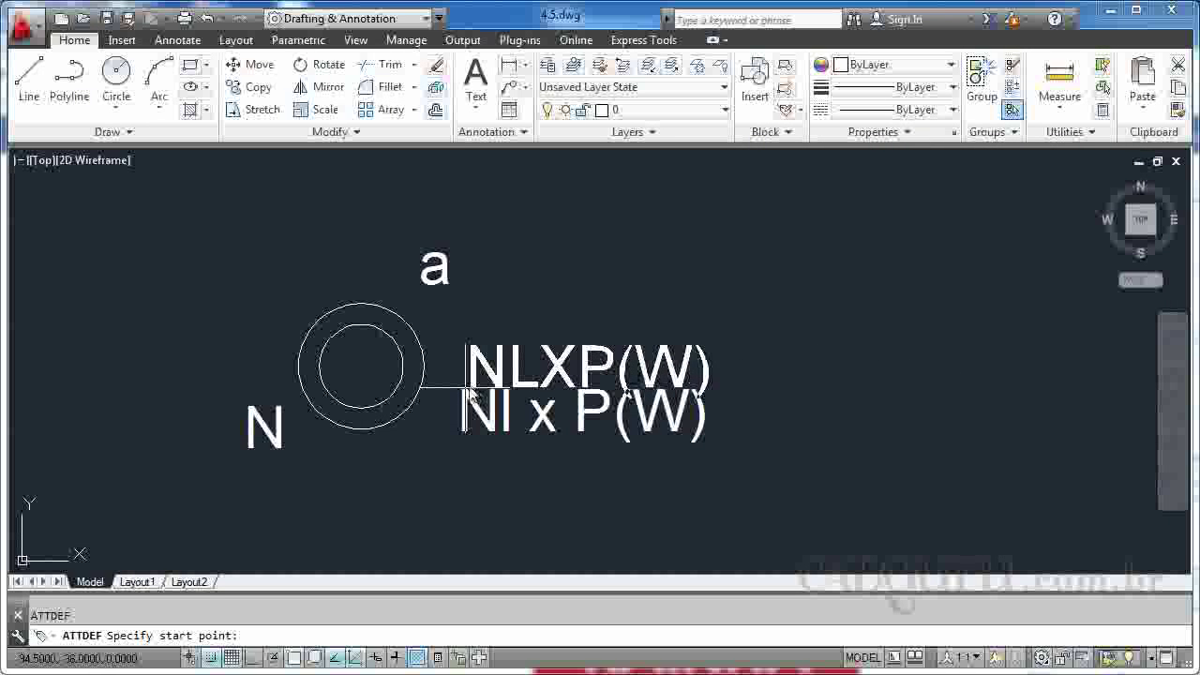
{"action": "left_click", "coordinate": [347, 388]}
{"action": "left_click", "coordinate": [520, 417]}
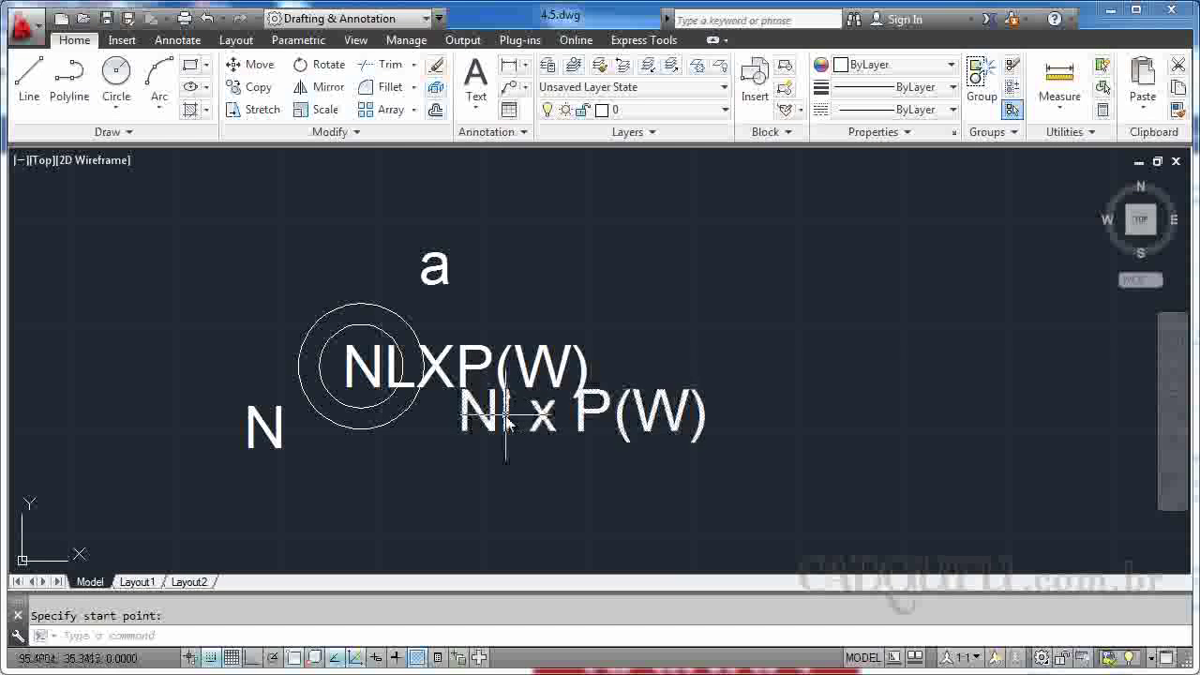
{"action": "left_click", "coordinate": [507, 424]}
{"action": "key", "text": "Delete"}
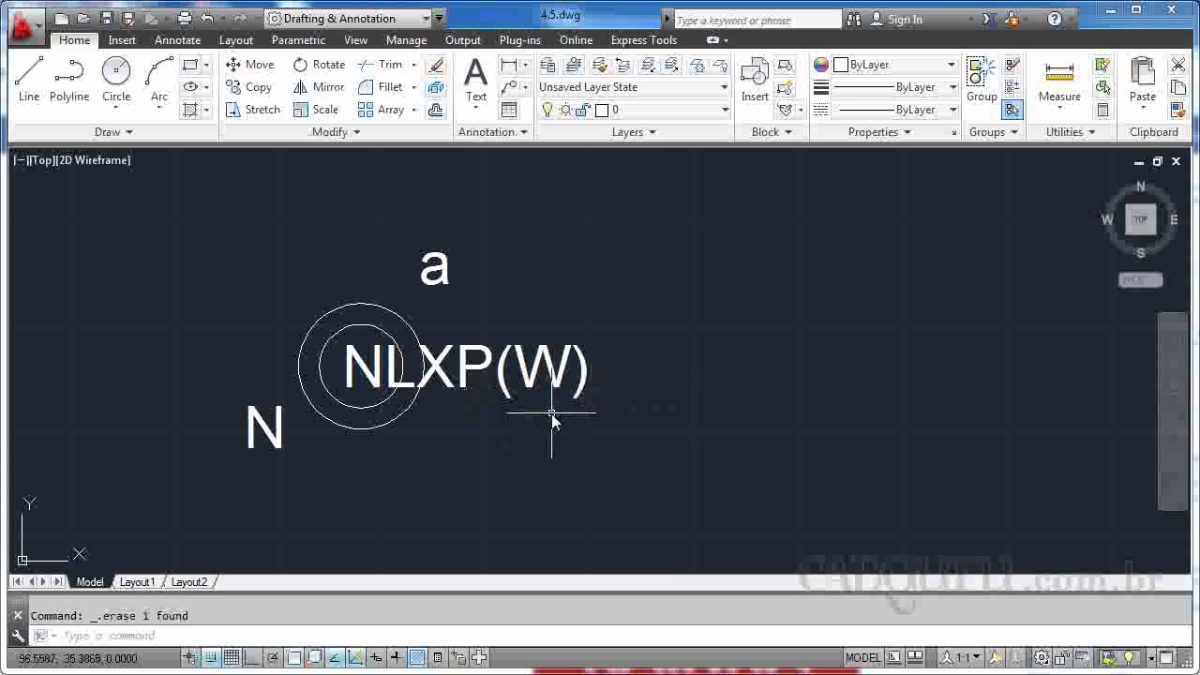
Step: Move the NLXP(W) attribute to the lower right of the circles with snap and ortho off
{"action": "type", "text": "m"}
{"action": "key", "text": "Return"}
{"action": "left_click", "coordinate": [532, 373]}
{"action": "key", "text": "Return"}
{"action": "left_click", "coordinate": [508, 362]}
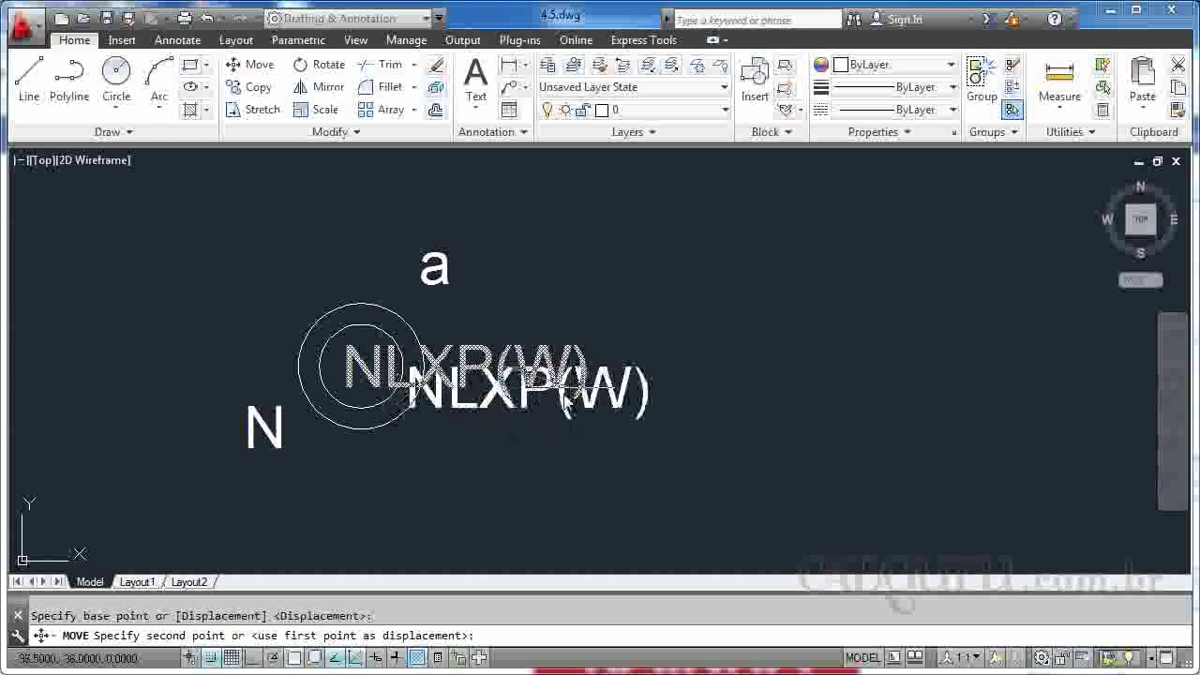
{"action": "key", "text": "F8"}
{"action": "key", "text": "F9"}
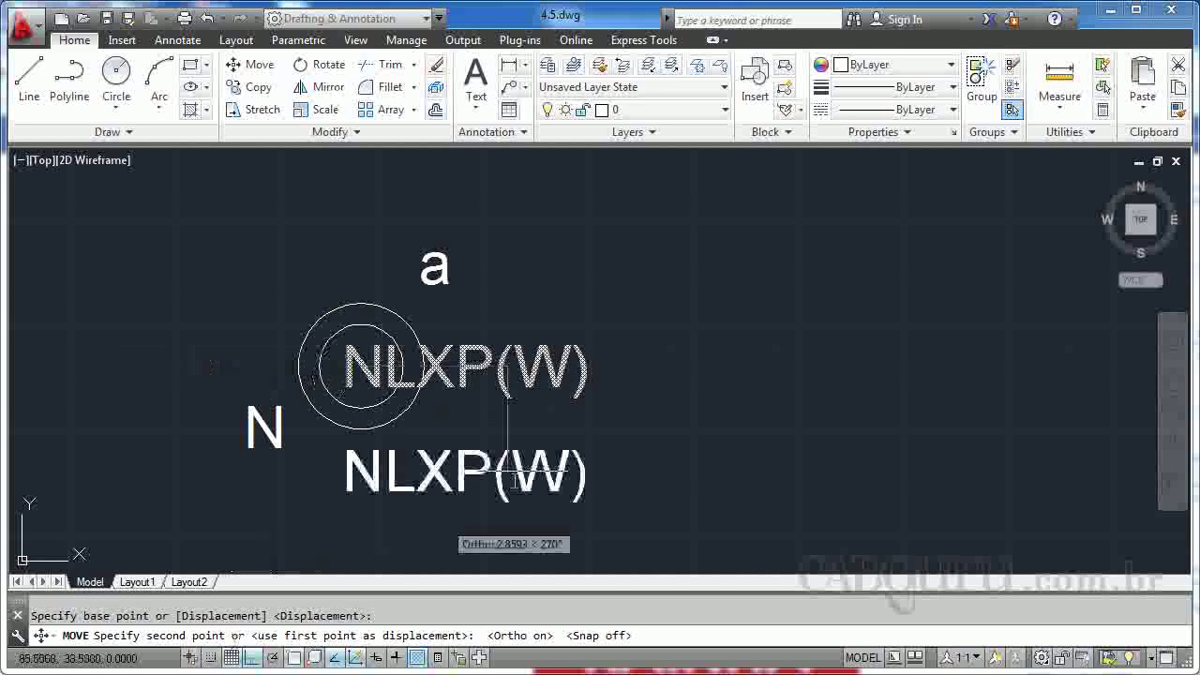
{"action": "key", "text": "F8"}
{"action": "left_click", "coordinate": [596, 418]}
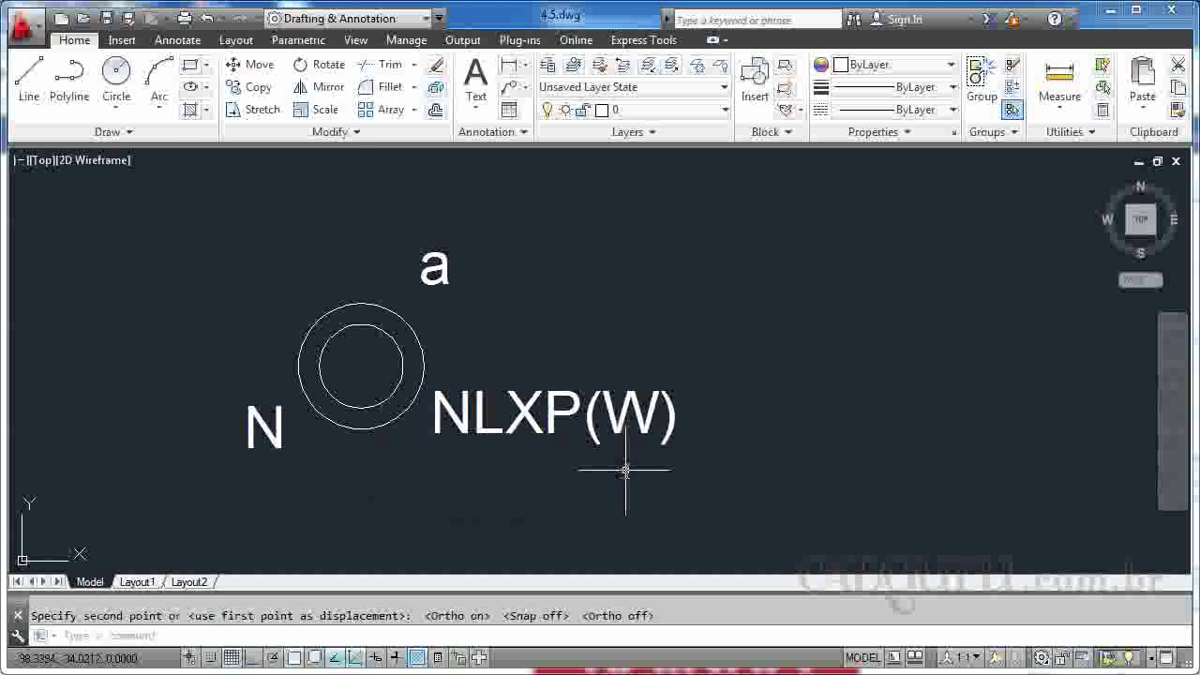
Step: Define a new attribute with tag "a", prompt "Comando" and Center justification
{"action": "type", "text": "attdef"}
{"action": "key", "text": "Return"}
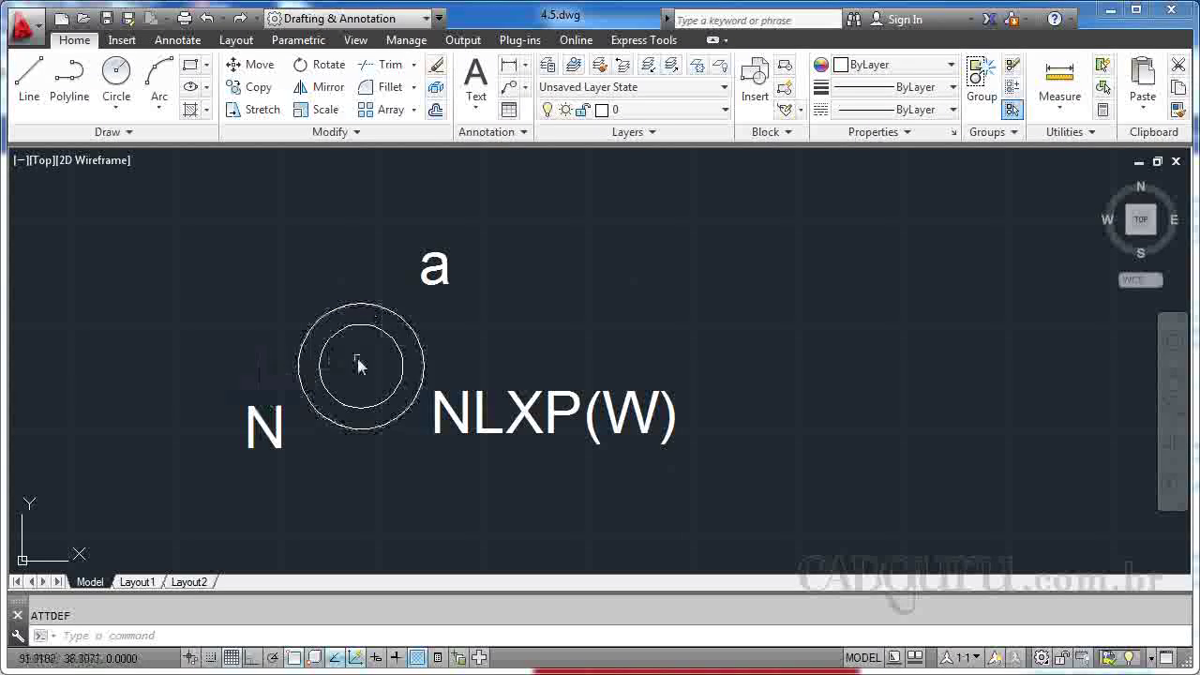
{"action": "type", "text": "att"}
{"action": "key", "text": "Return"}
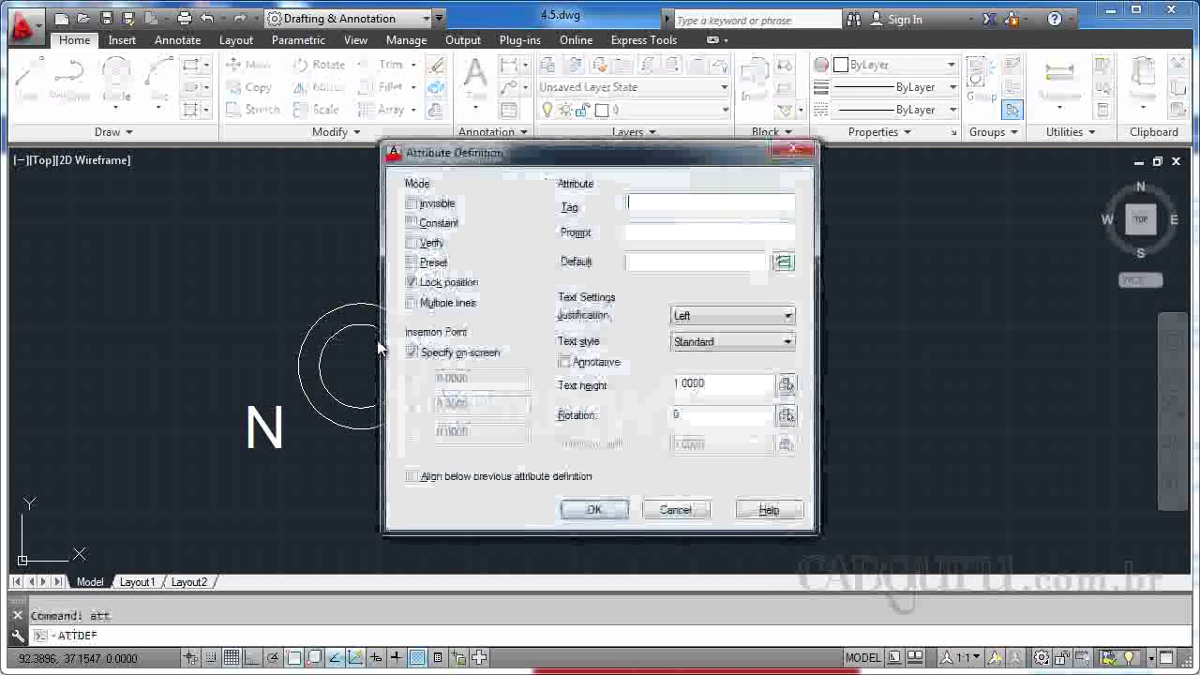
{"action": "left_click_drag", "start_coordinate": [628, 154], "coordinate": [780, 148]}
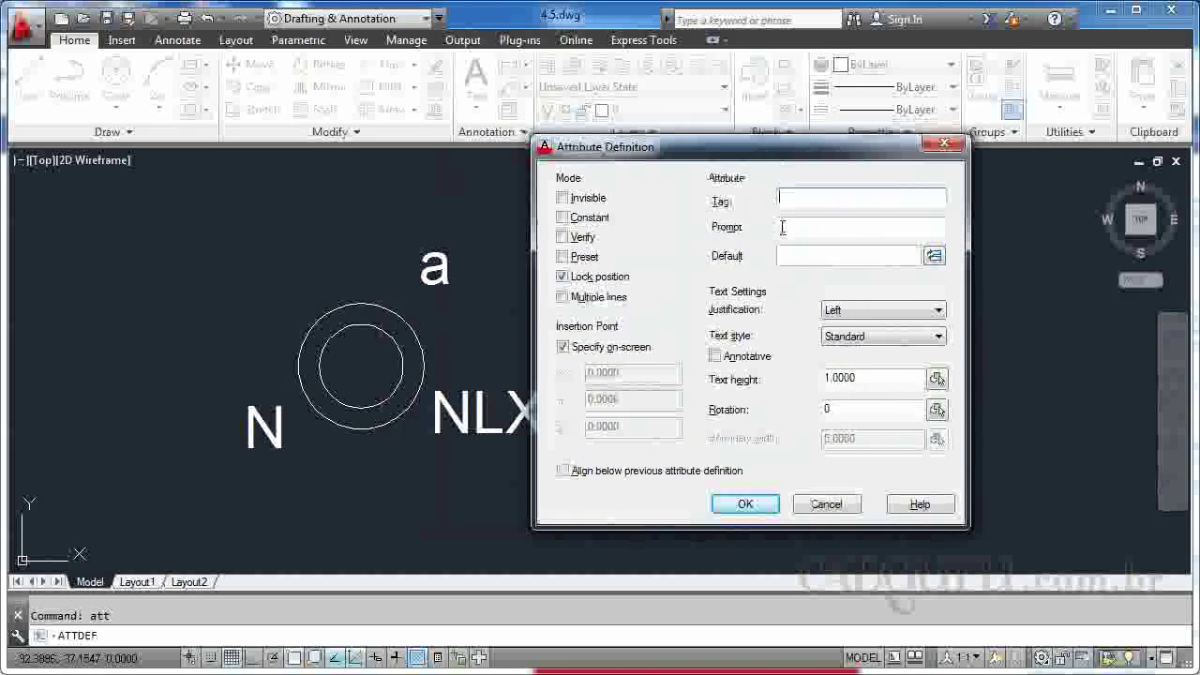
{"action": "type", "text": "a"}
{"action": "left_click", "coordinate": [796, 234]}
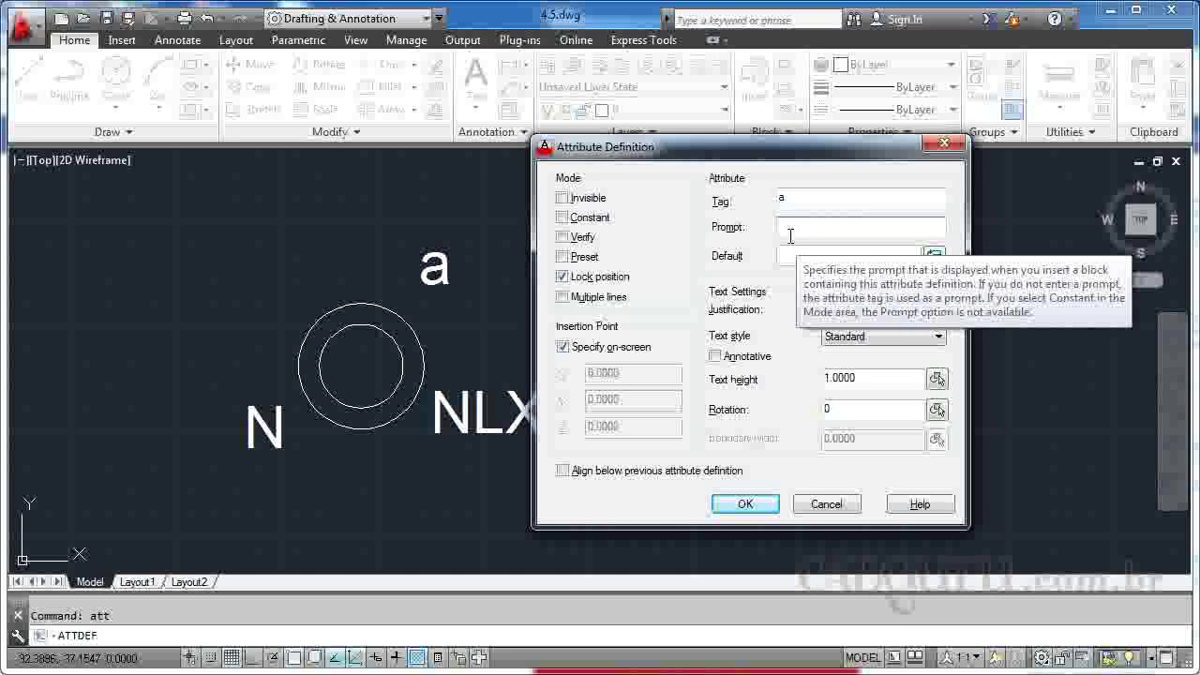
{"action": "type", "text": "Cnm"}
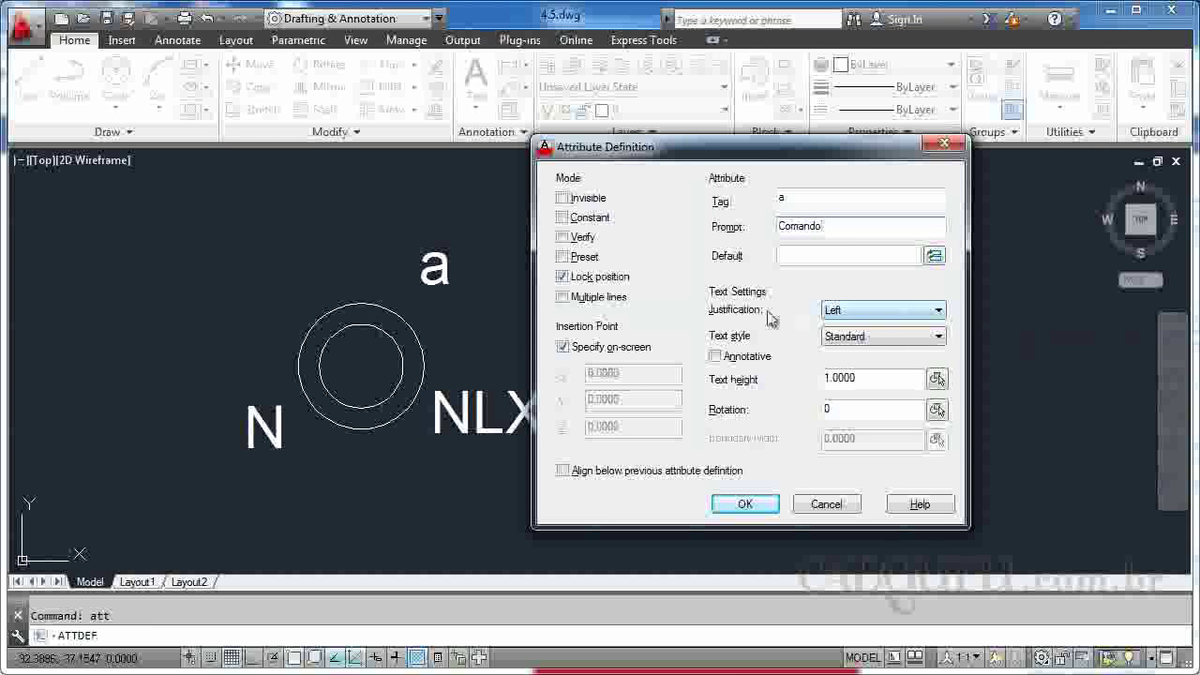
{"action": "left_click", "coordinate": [864, 311]}
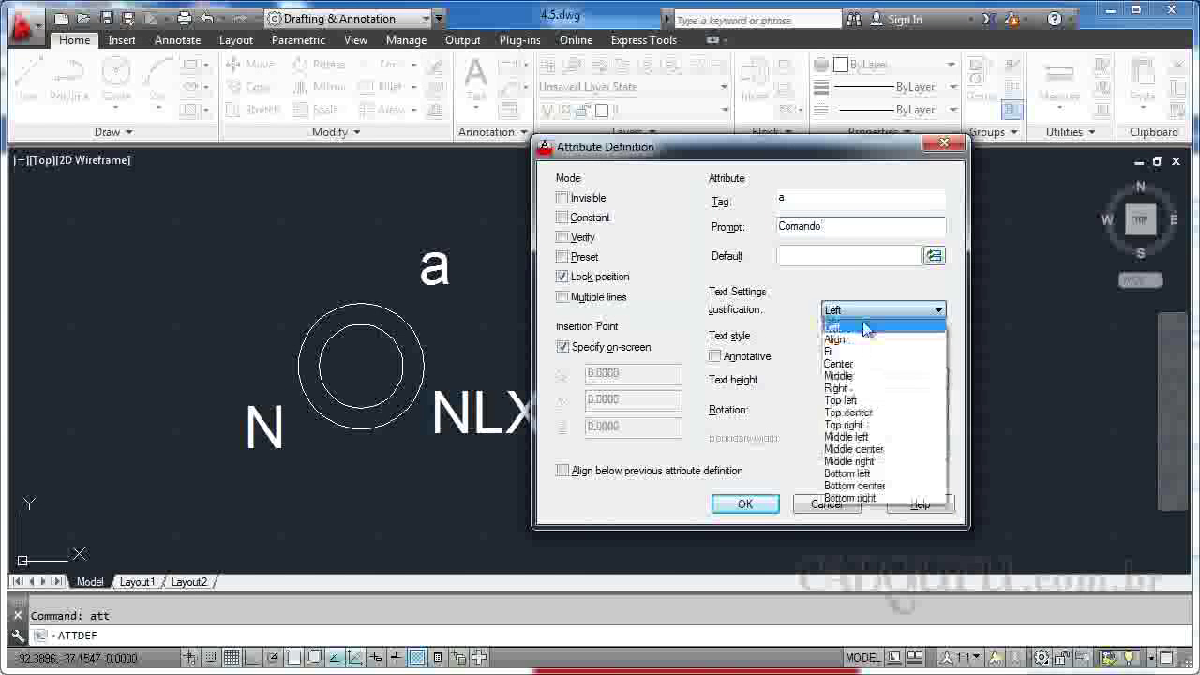
{"action": "left_click", "coordinate": [850, 364]}
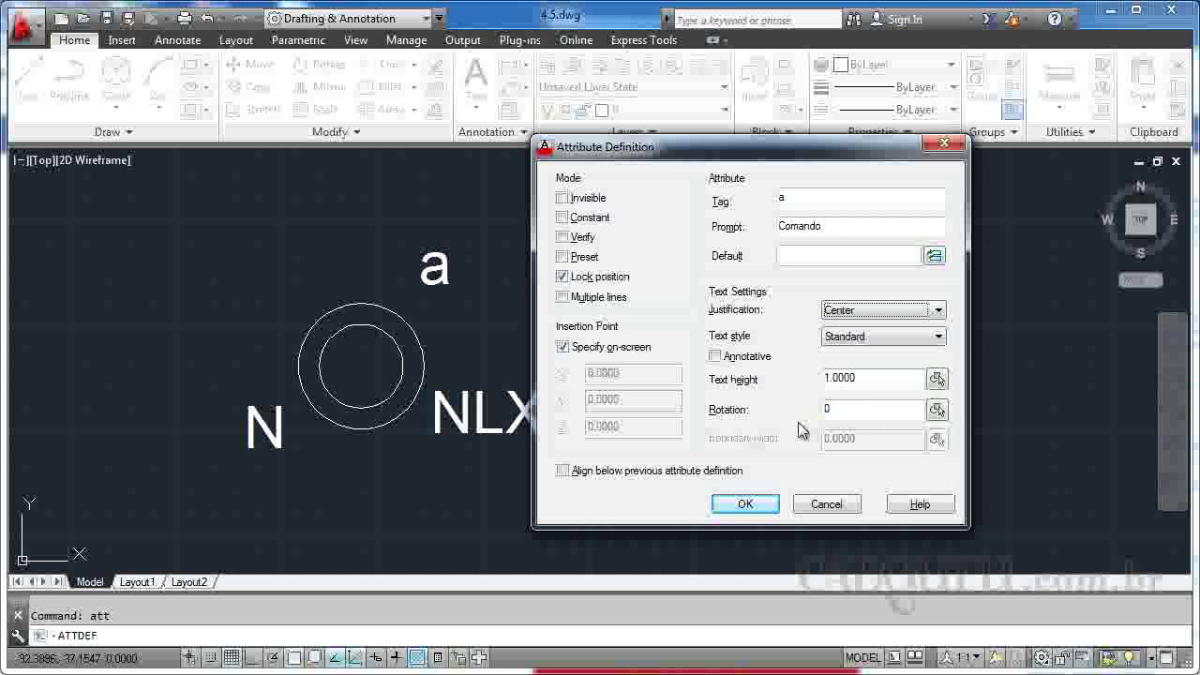
Step: Place the command attribute above the circles and delete the original "a" text
{"action": "left_click", "coordinate": [759, 502]}
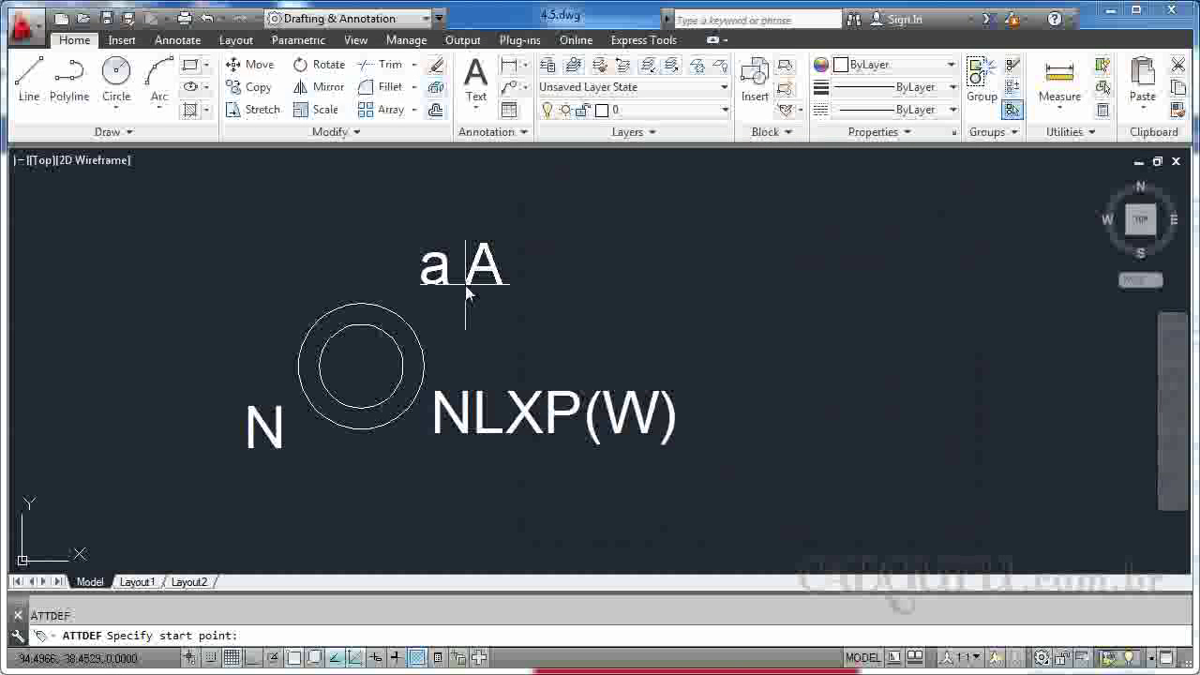
{"action": "left_click", "coordinate": [375, 280]}
{"action": "left_click", "coordinate": [434, 267]}
{"action": "key", "text": "Delete"}
{"action": "key", "text": "Escape"}
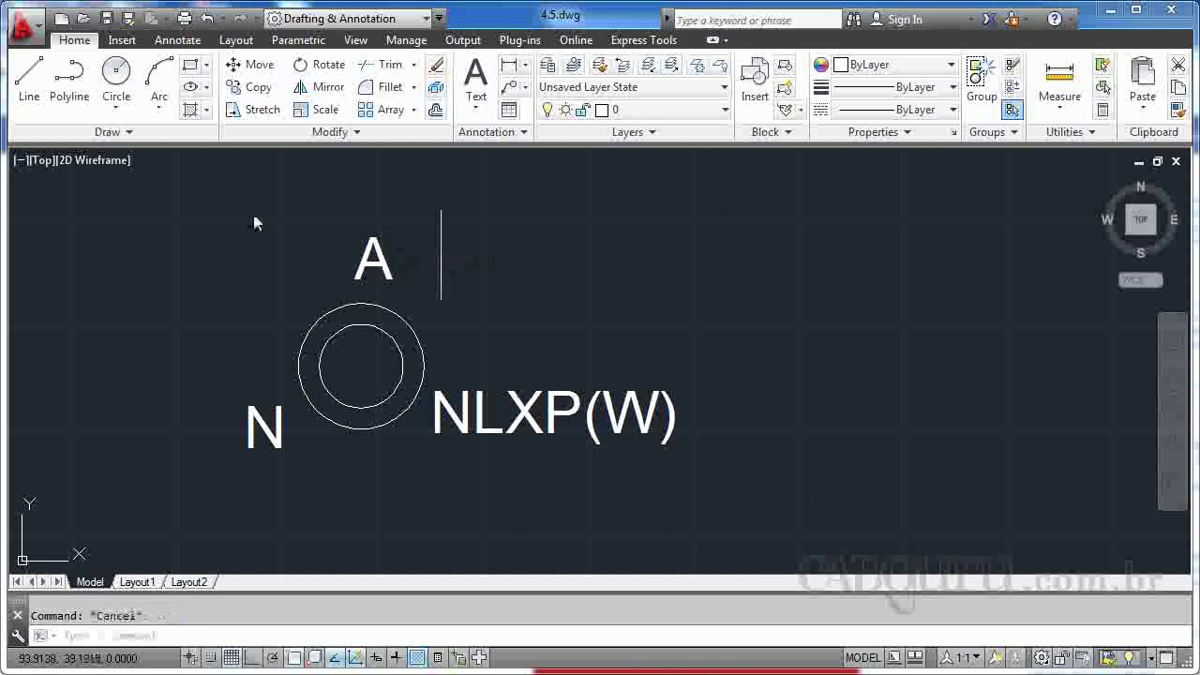
Step: Move the A attribute to the upper right of the circles, where the original letter stood
{"action": "type", "text": "m"}
{"action": "key", "text": "Return"}
{"action": "left_click", "coordinate": [369, 266]}
{"action": "key", "text": "Return"}
{"action": "left_click", "coordinate": [365, 262]}
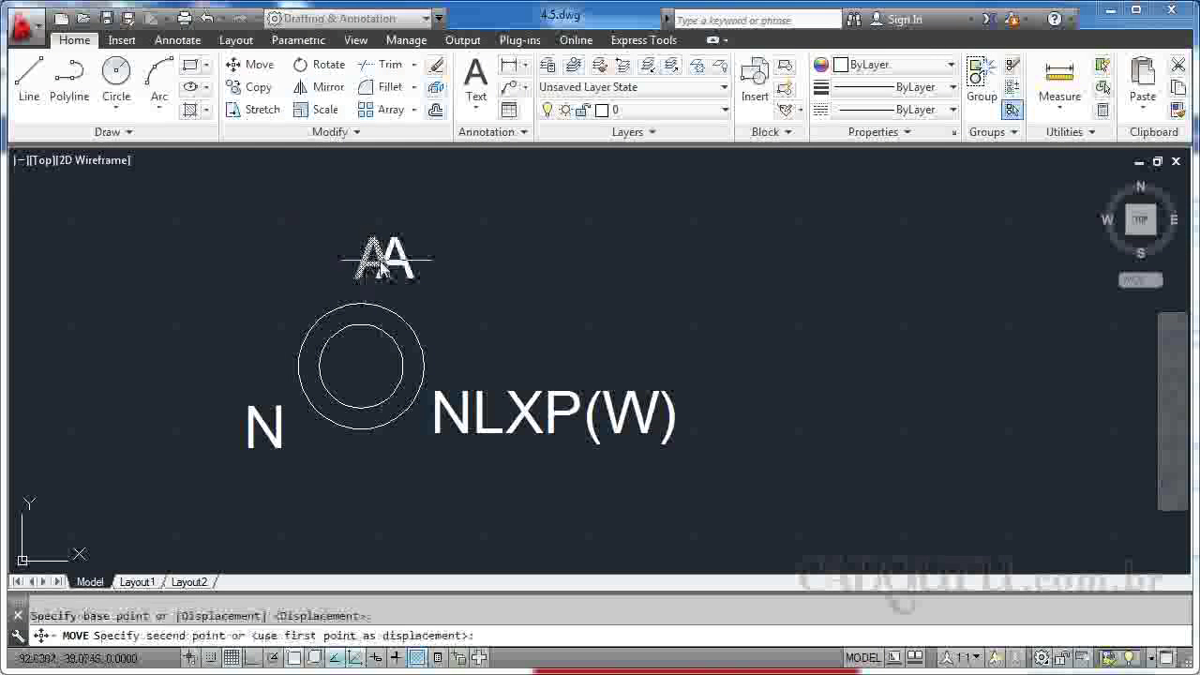
{"action": "left_click", "coordinate": [424, 280]}
{"action": "key", "text": "Escape"}
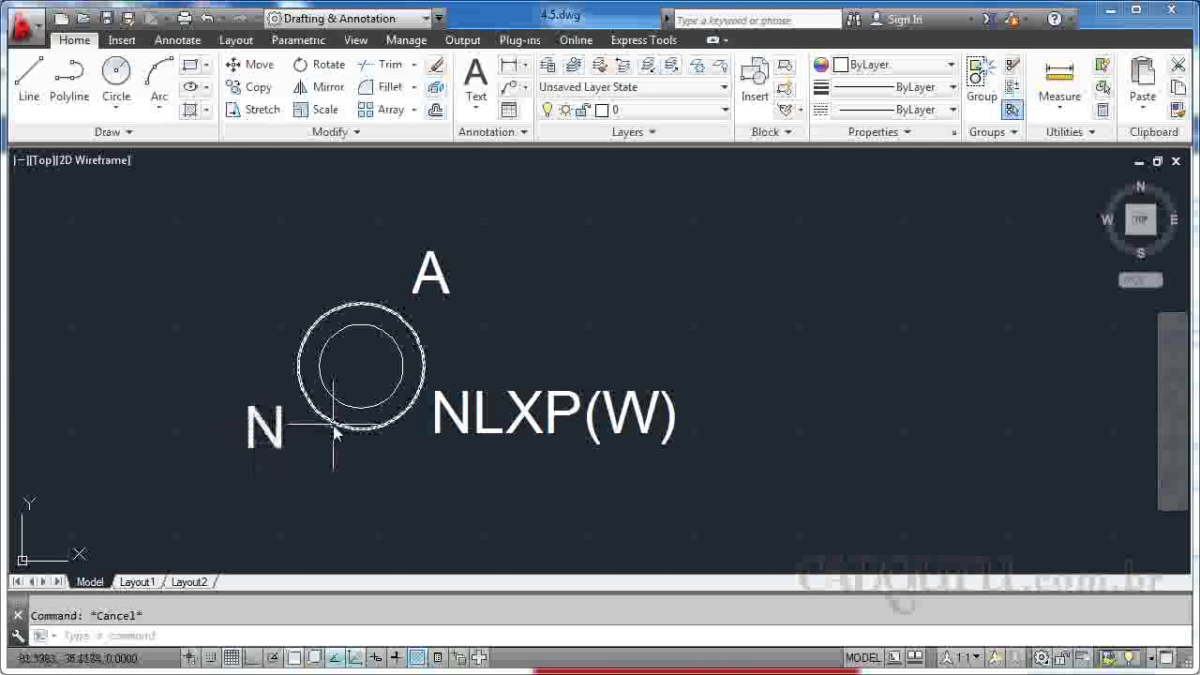
Step: Start a third attribute definition with tag "N" and prompt "Númerodocircuito"
{"action": "type", "text": "att"}
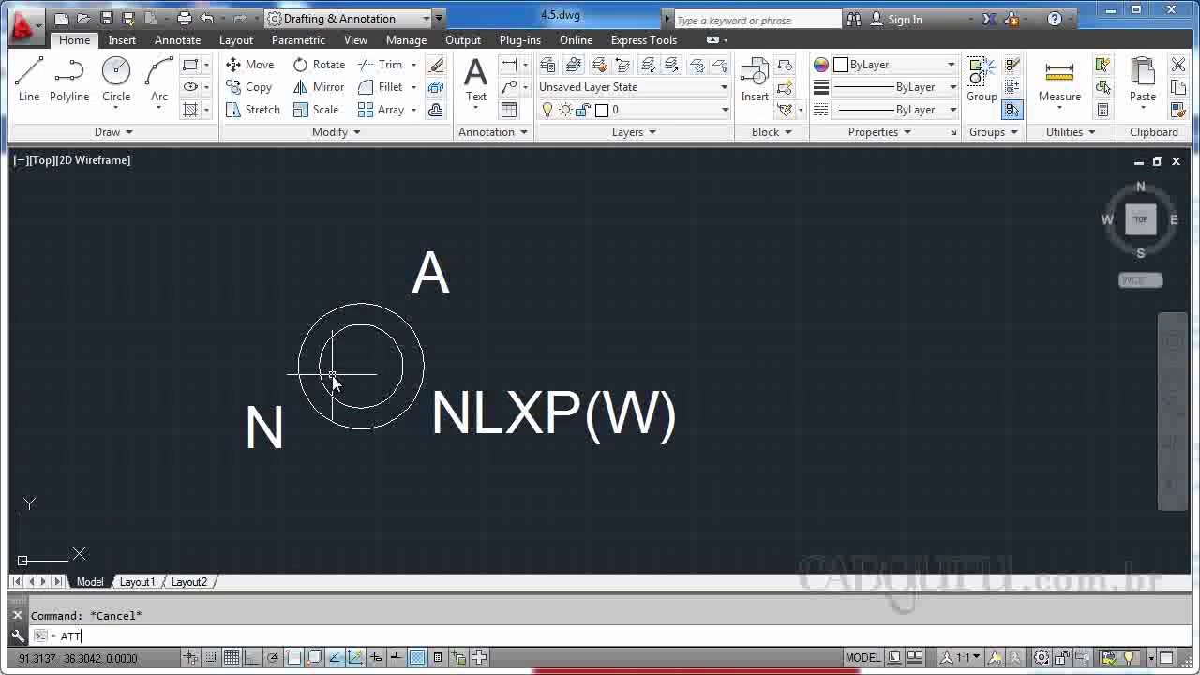
{"action": "key", "text": "Return"}
{"action": "type", "text": "N"}
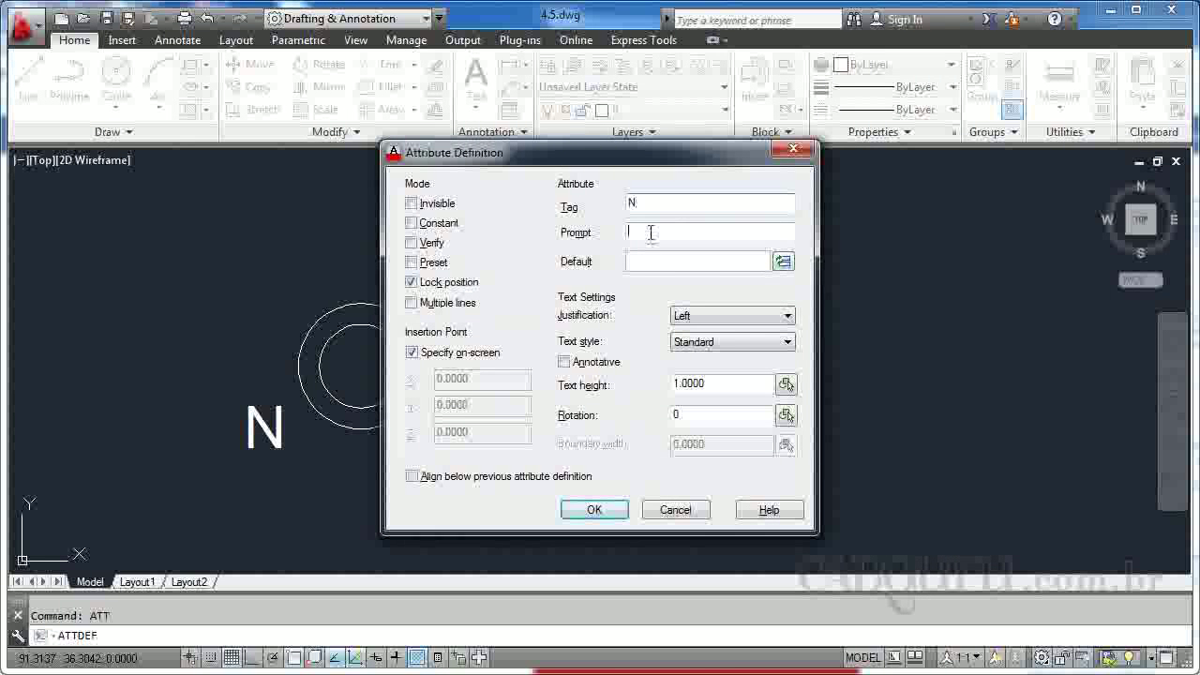
{"action": "type", "text": "Número"}
{"action": "key", "text": "BackSpace"}
{"action": "type", "text": "circuito"}
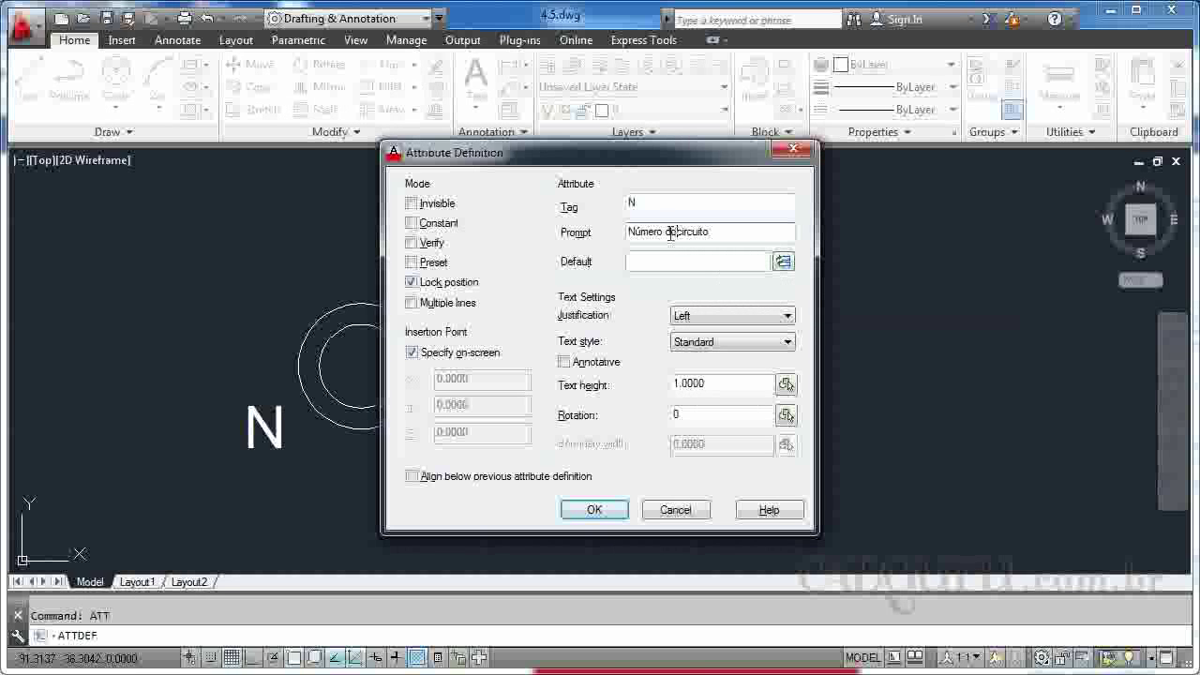
{"action": "left_click", "coordinate": [664, 230]}
{"action": "key", "text": "Delete"}
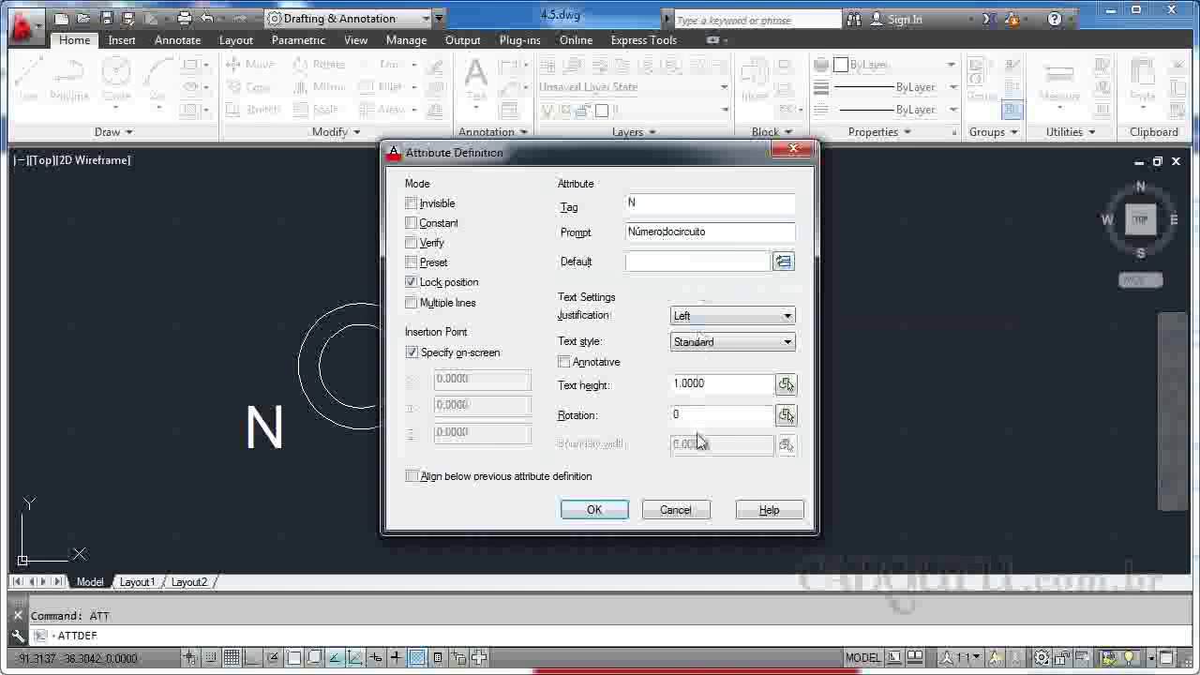
Step: Set the justification to Center and place the N attribute left of the circles, above the original N text
{"action": "left_click", "coordinate": [729, 316]}
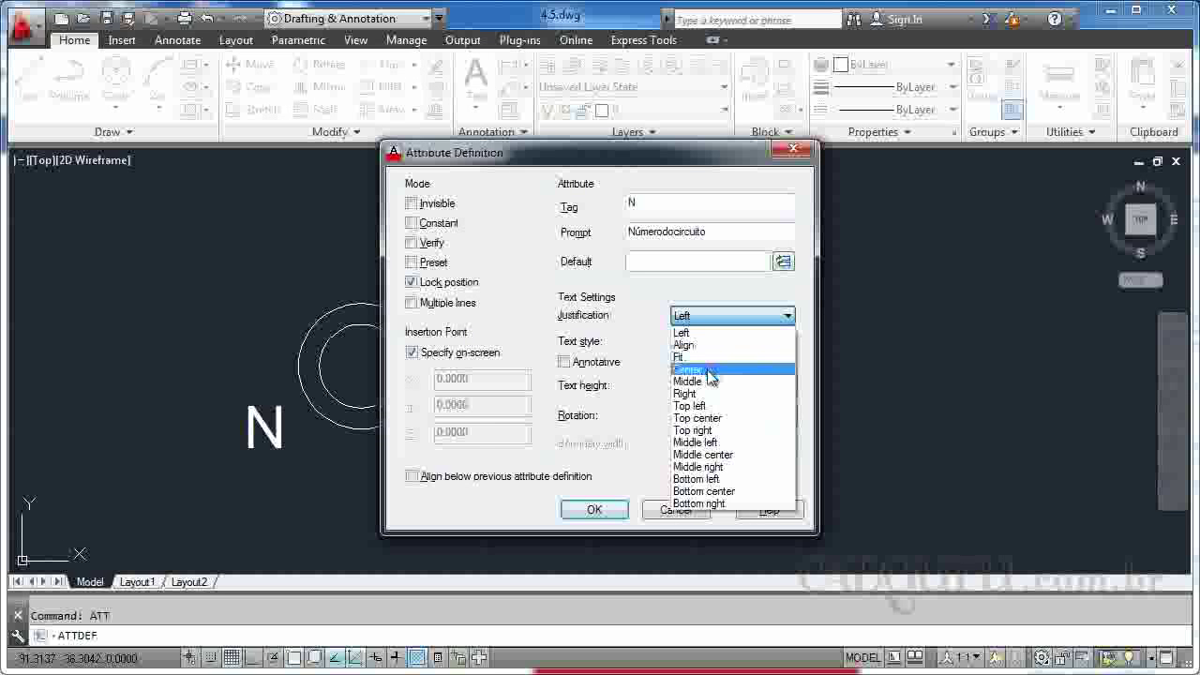
{"action": "left_click", "coordinate": [713, 367]}
{"action": "left_click", "coordinate": [592, 508]}
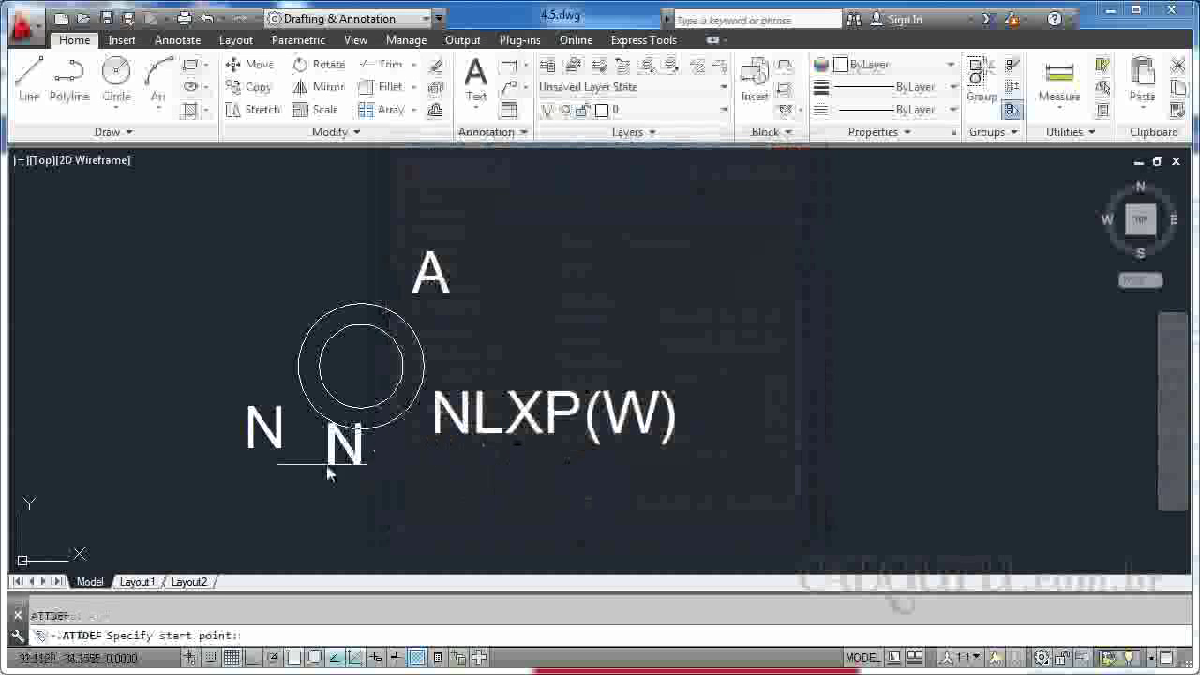
{"action": "left_click", "coordinate": [240, 389]}
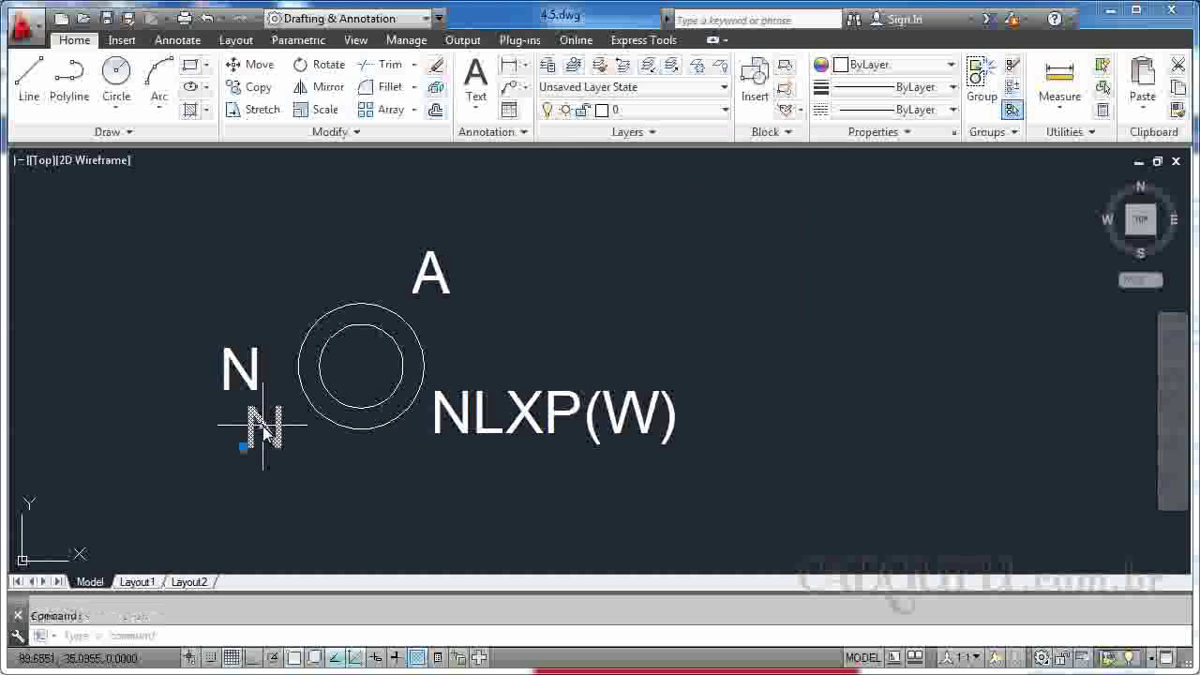
Step: Delete the original N text and move the N attribute to its place at the lower left of the circles
{"action": "key", "text": "Delete"}
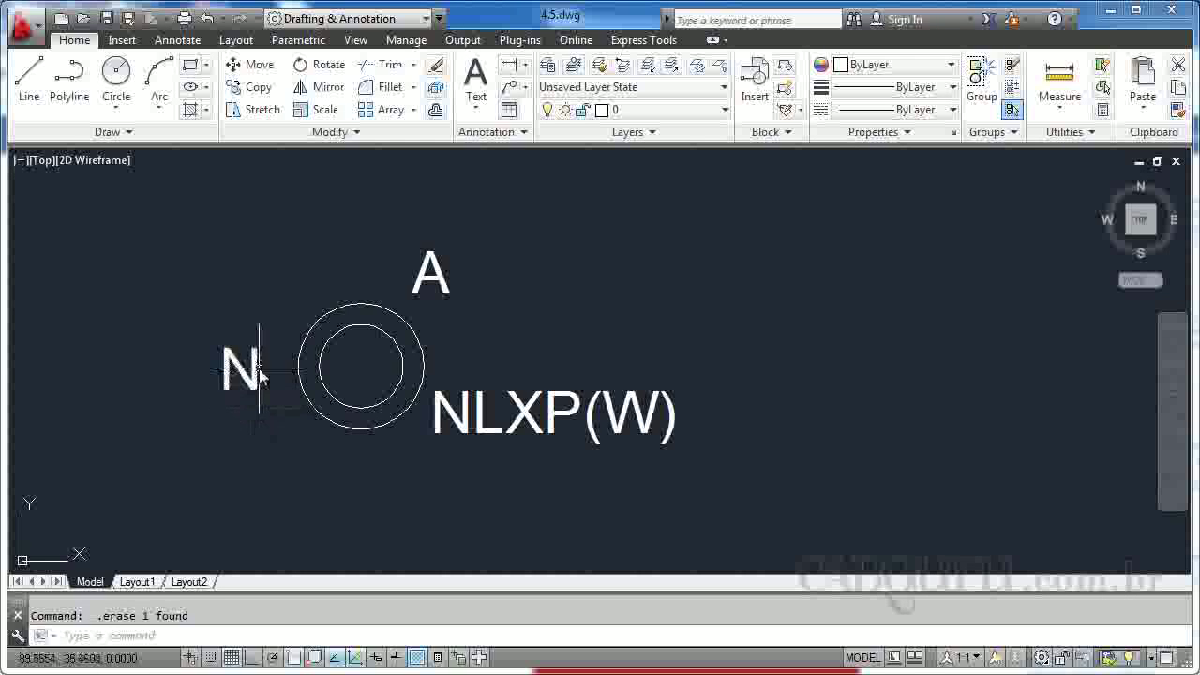
{"action": "type", "text": "m"}
{"action": "key", "text": "Return"}
{"action": "left_click", "coordinate": [253, 368]}
{"action": "key", "text": "Return"}
{"action": "left_click", "coordinate": [245, 371]}
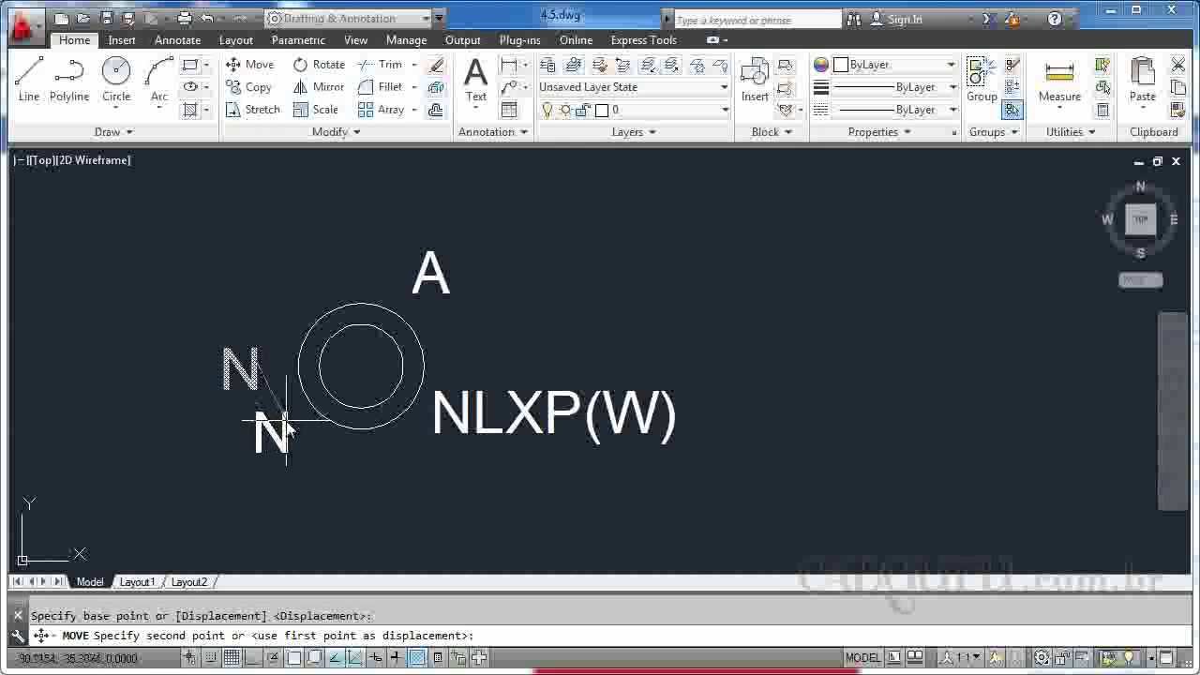
{"action": "key", "text": "Escape"}
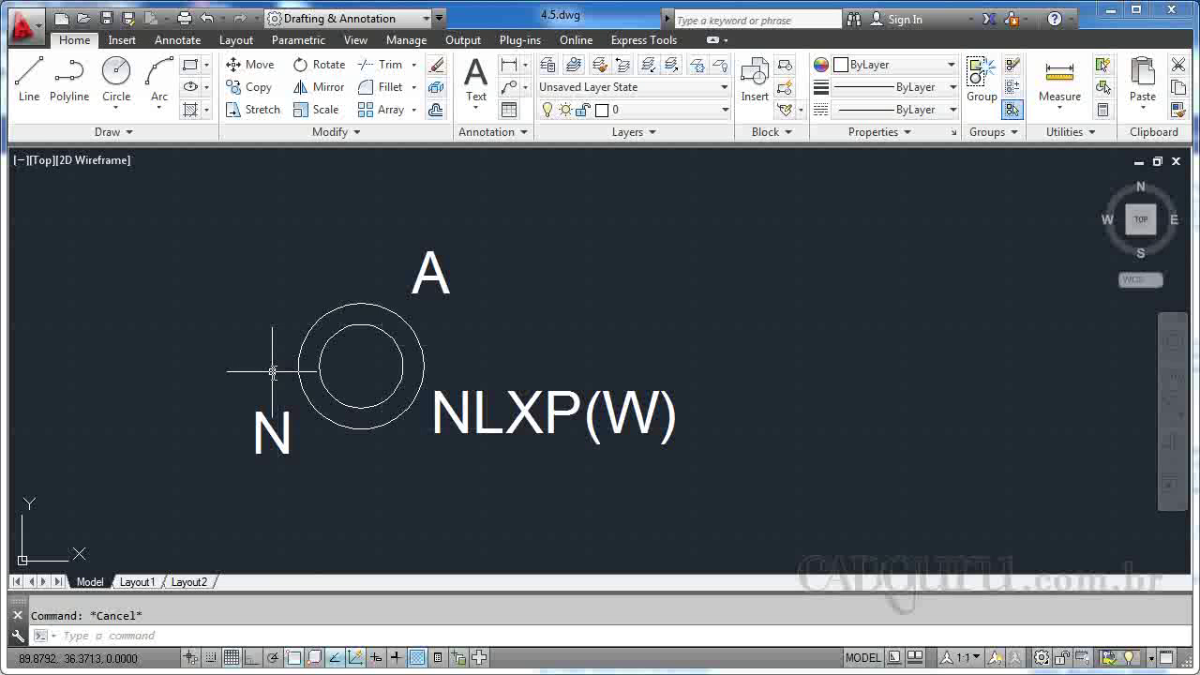
Step: Start a new block definition and name it LE
{"action": "key", "text": "Return"}
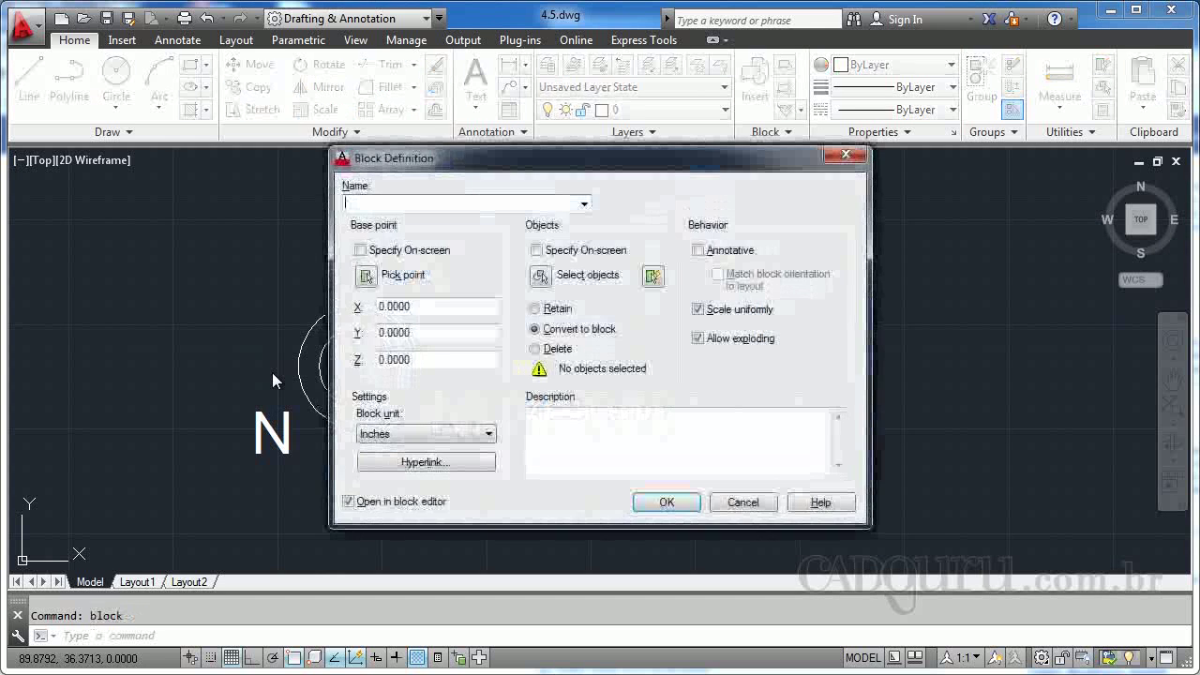
{"action": "left_click_drag", "start_coordinate": [522, 180], "coordinate": [695, 212]}
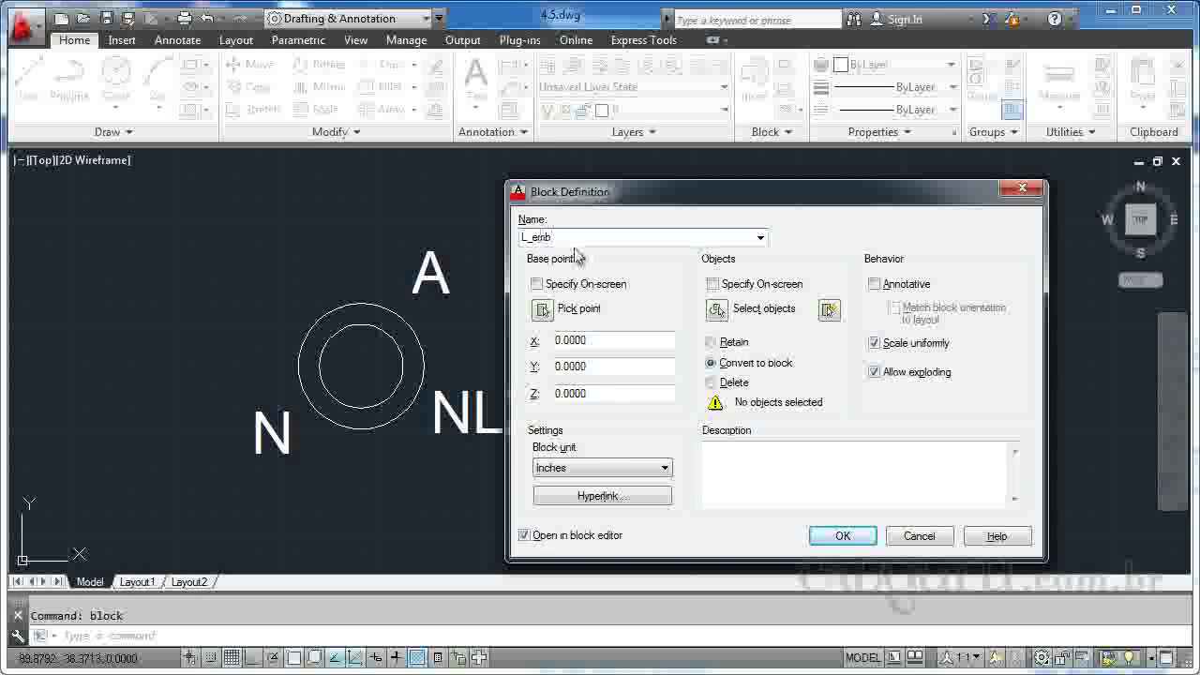
{"action": "left_click_drag", "start_coordinate": [572, 193], "coordinate": [637, 183]}
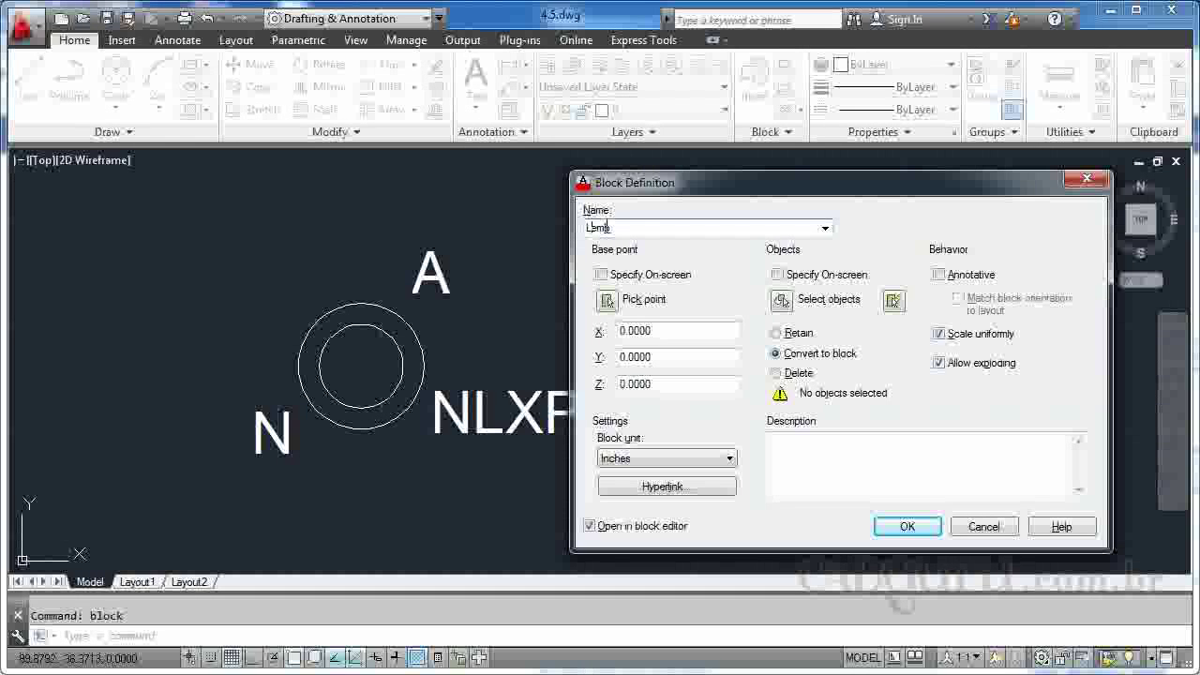
{"action": "key", "text": "BackSpace"}
{"action": "key", "text": "BackSpace"}
{"action": "key", "text": "BackSpace"}
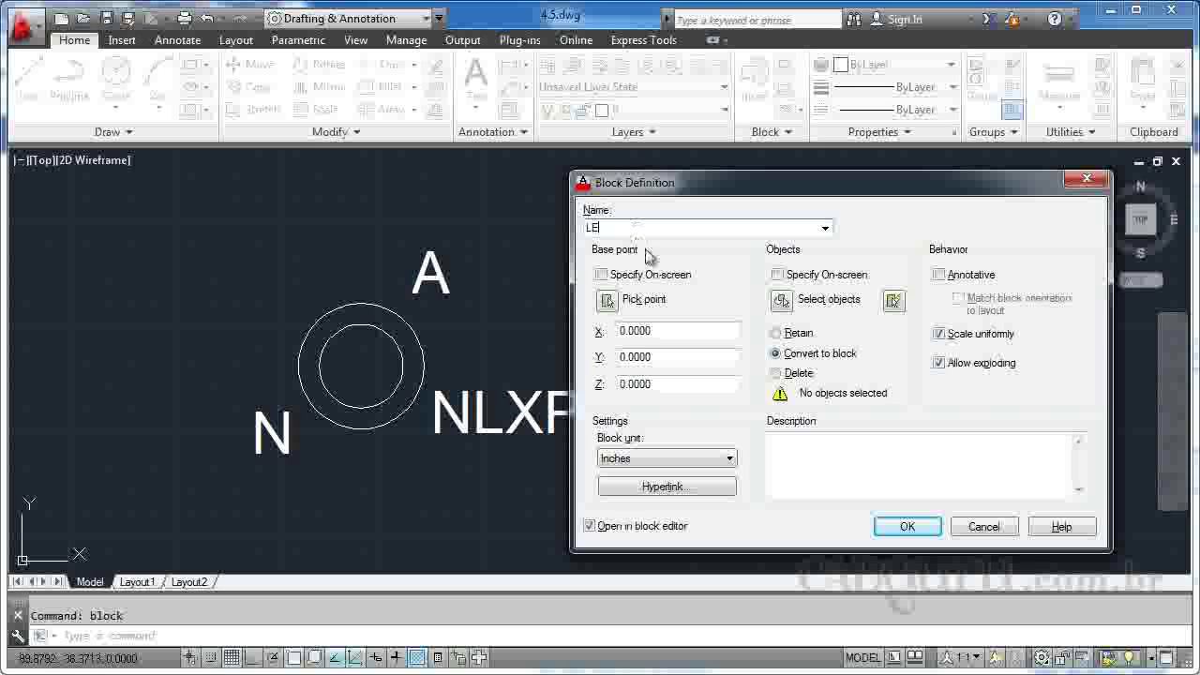
Step: Set the block's base point to the center of the circles and its block unit to Unitless
{"action": "left_click", "coordinate": [607, 302]}
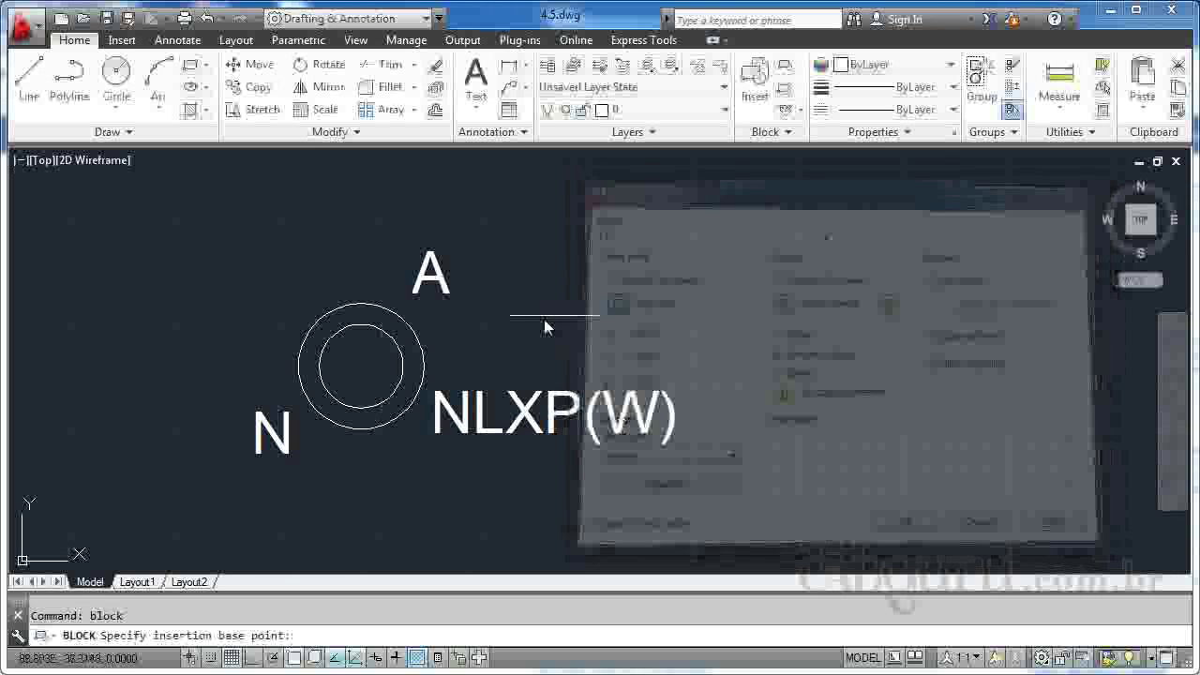
{"action": "right_click", "coordinate": [390, 362], "text": "shift"}
{"action": "left_click", "coordinate": [433, 600]}
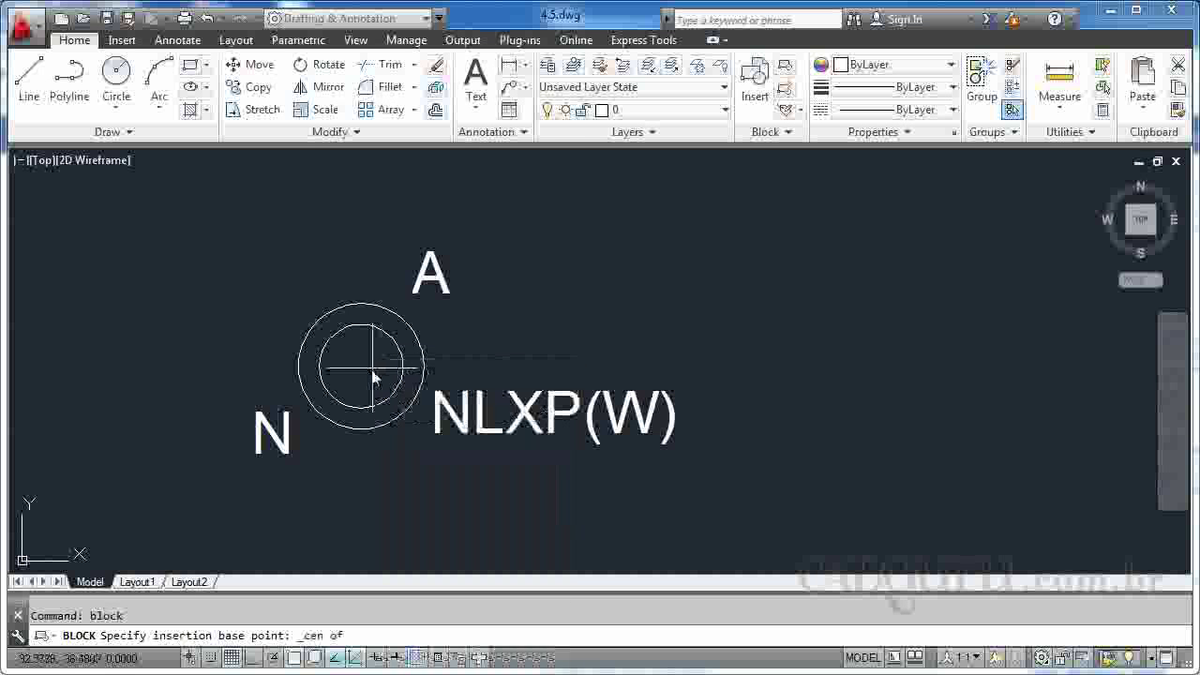
{"action": "left_click", "coordinate": [364, 380]}
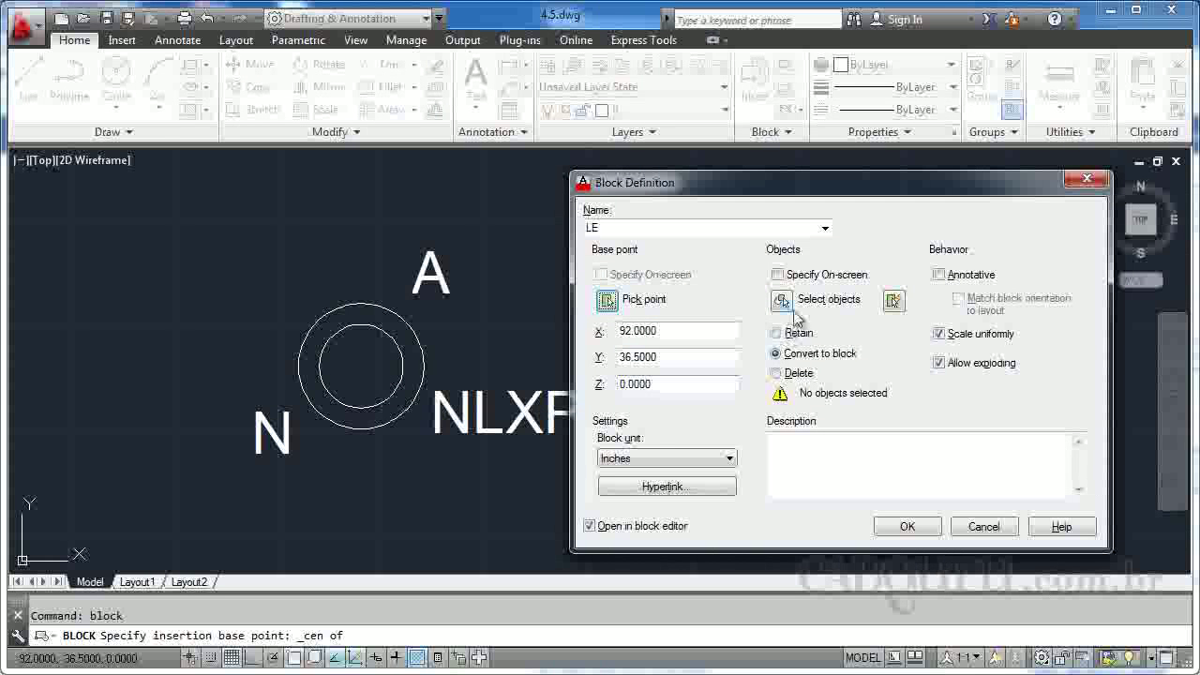
{"action": "left_click", "coordinate": [661, 461]}
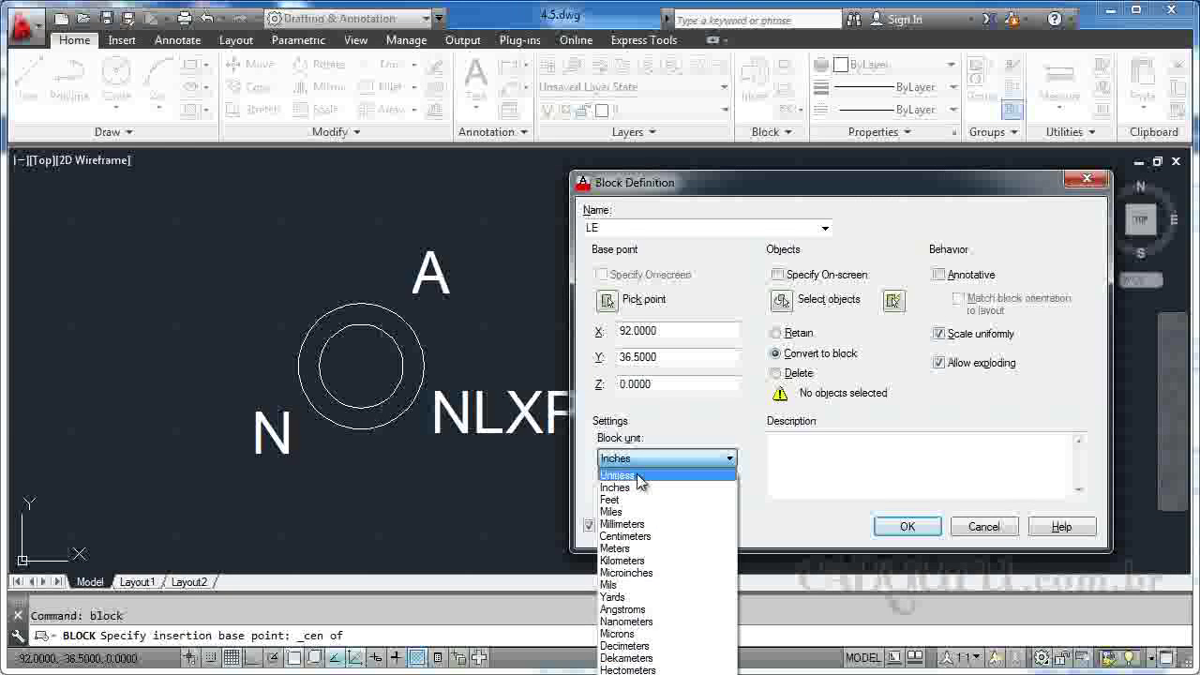
{"action": "left_click", "coordinate": [638, 477]}
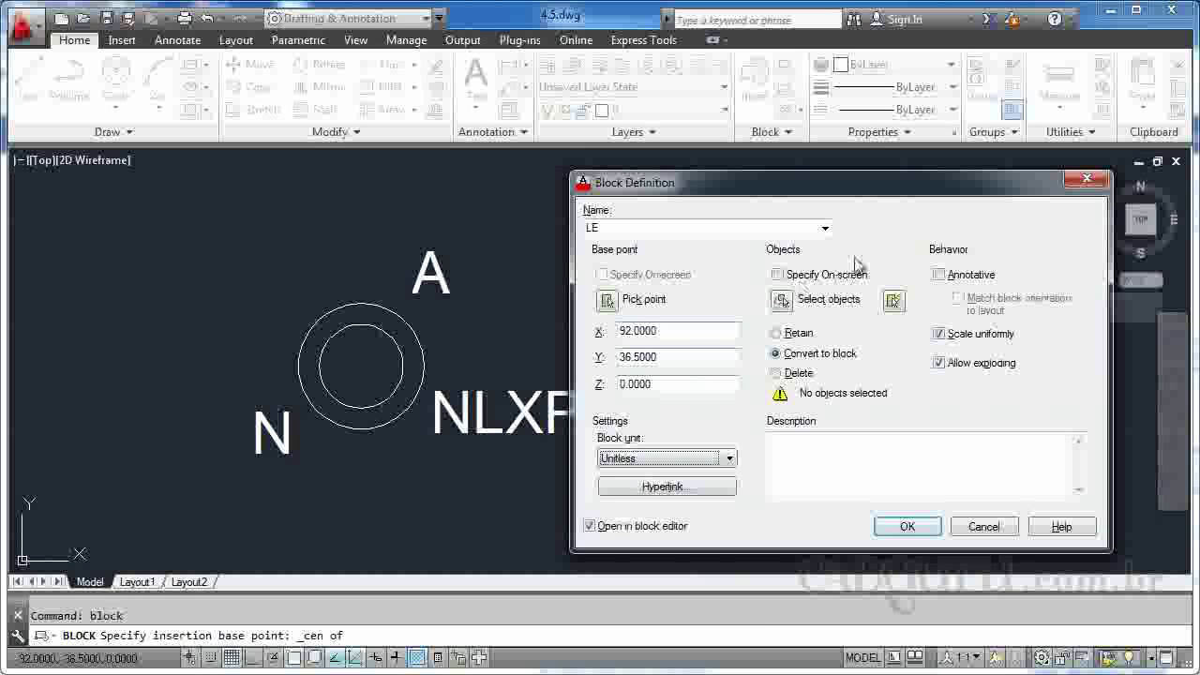
Step: Select both circles and the A, N and NLXP(W) attributes as the block's objects
{"action": "left_click", "coordinate": [782, 302]}
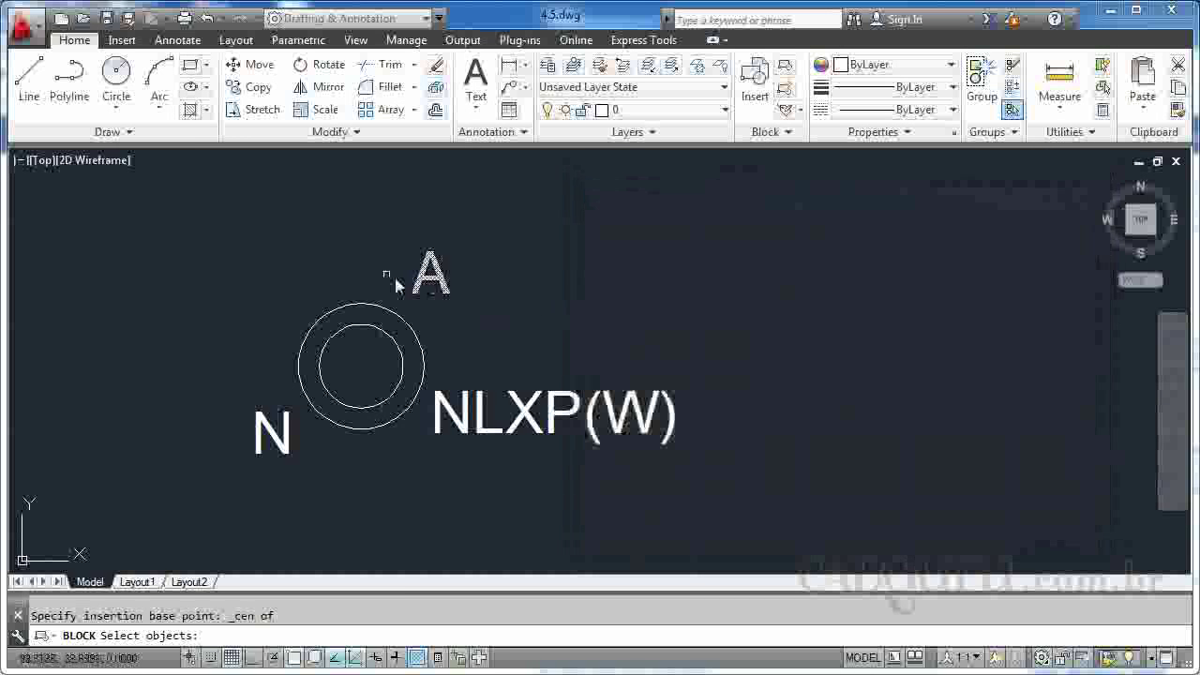
{"action": "left_click", "coordinate": [191, 225]}
{"action": "left_click", "coordinate": [743, 489]}
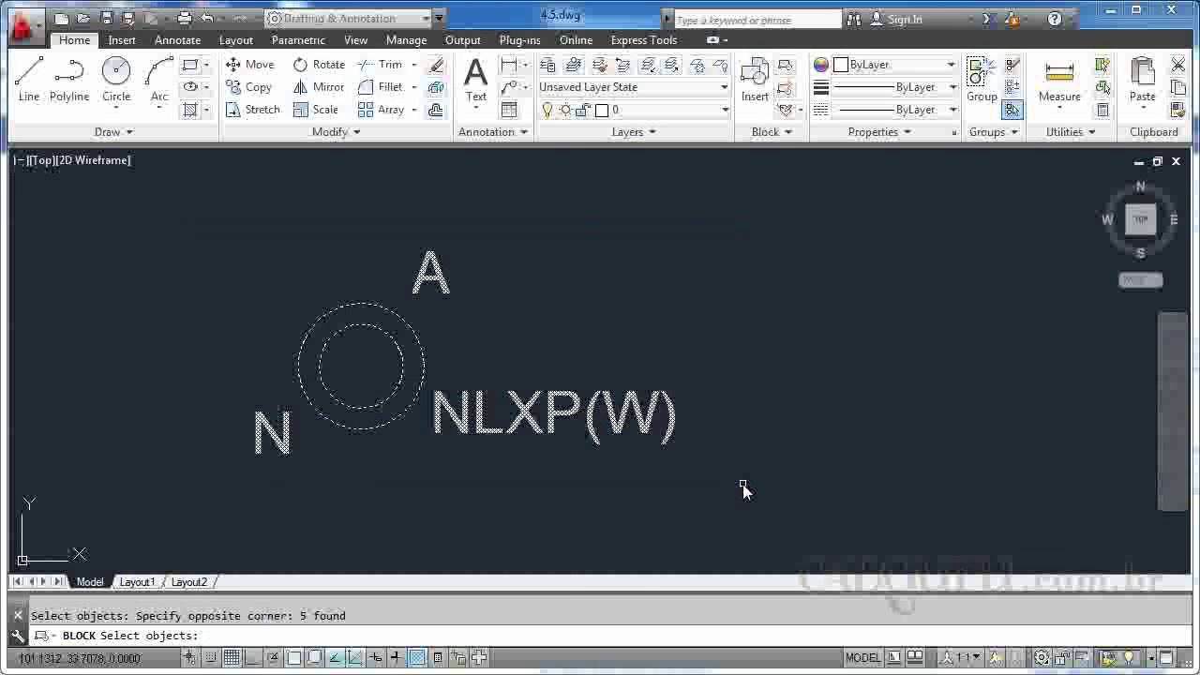
{"action": "key", "text": "Return"}
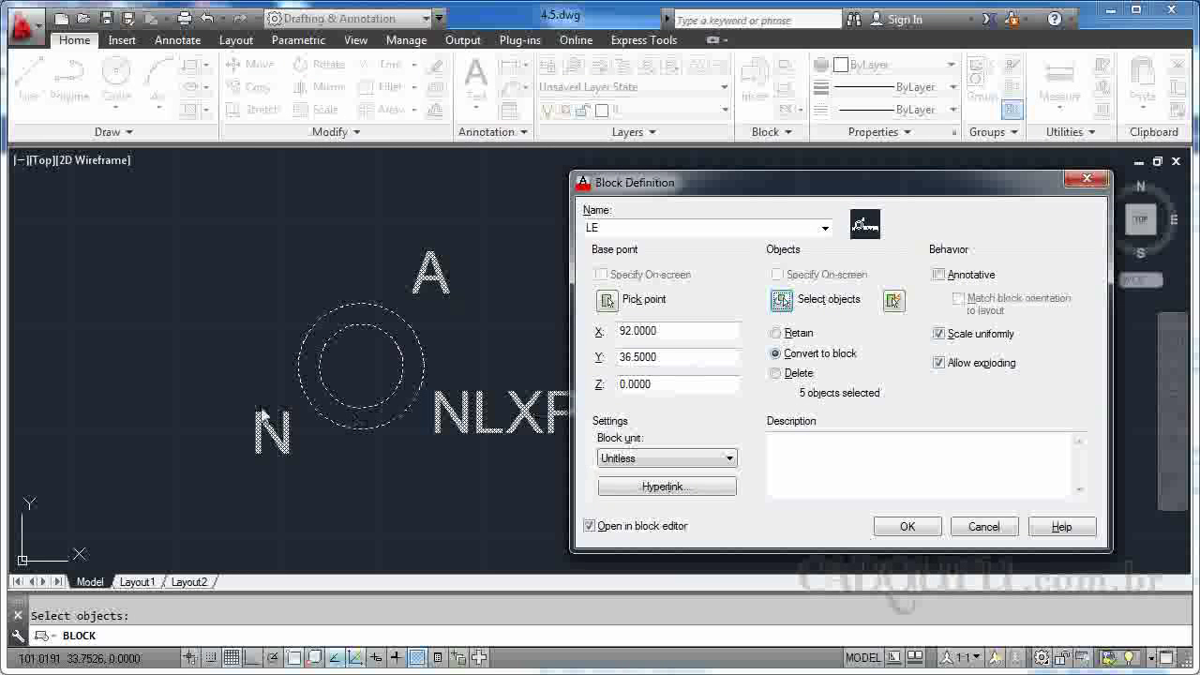
Step: Make the block annotative and enter the description "Bloco para lâmpadas embutidas."
{"action": "left_click", "coordinate": [940, 276]}
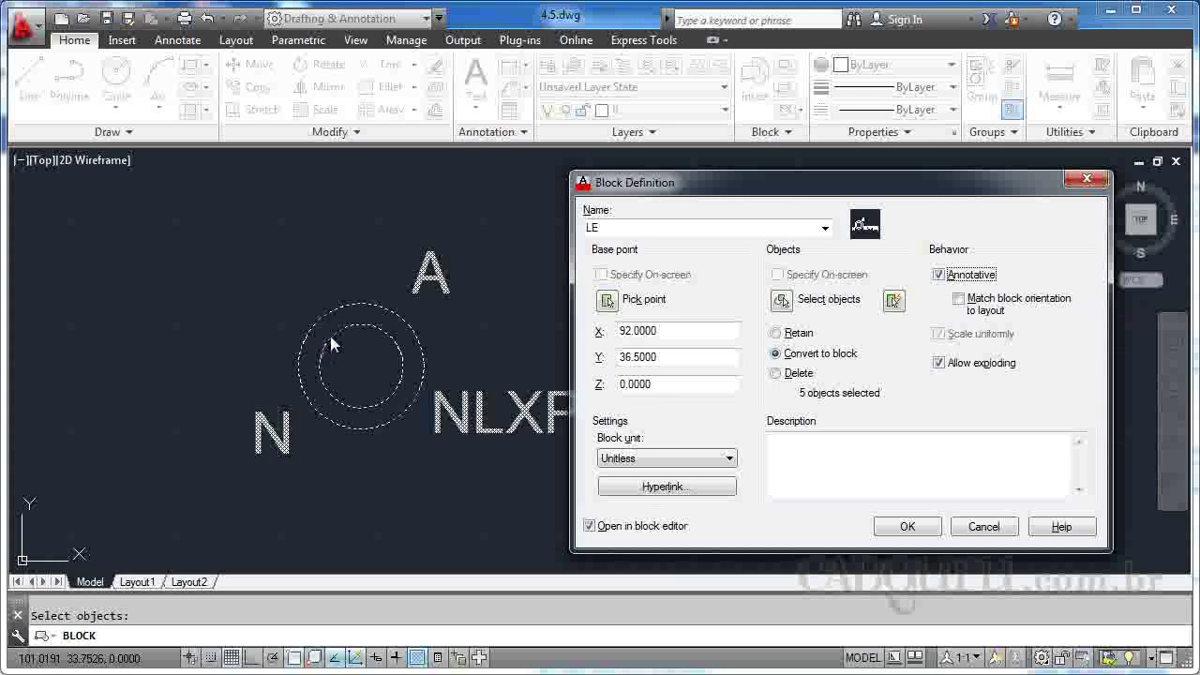
{"action": "left_click", "coordinate": [776, 440]}
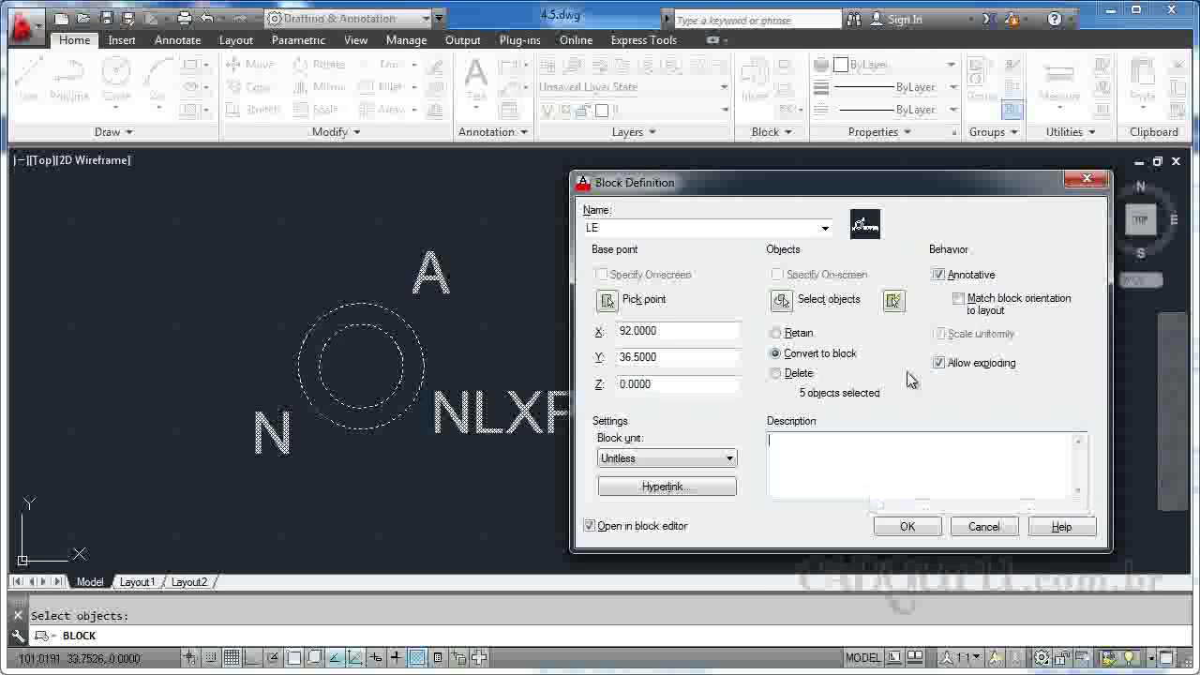
{"action": "type", "text": "Bloco para lâmpa"}
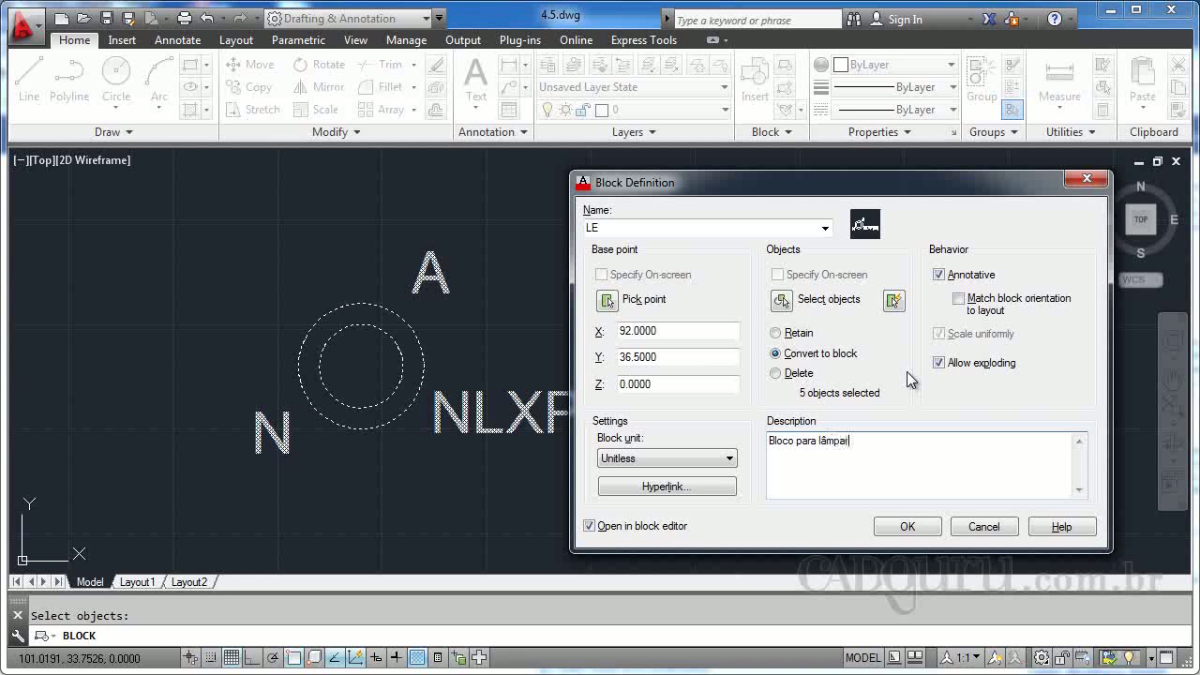
{"action": "type", "text": "das embutidas."}
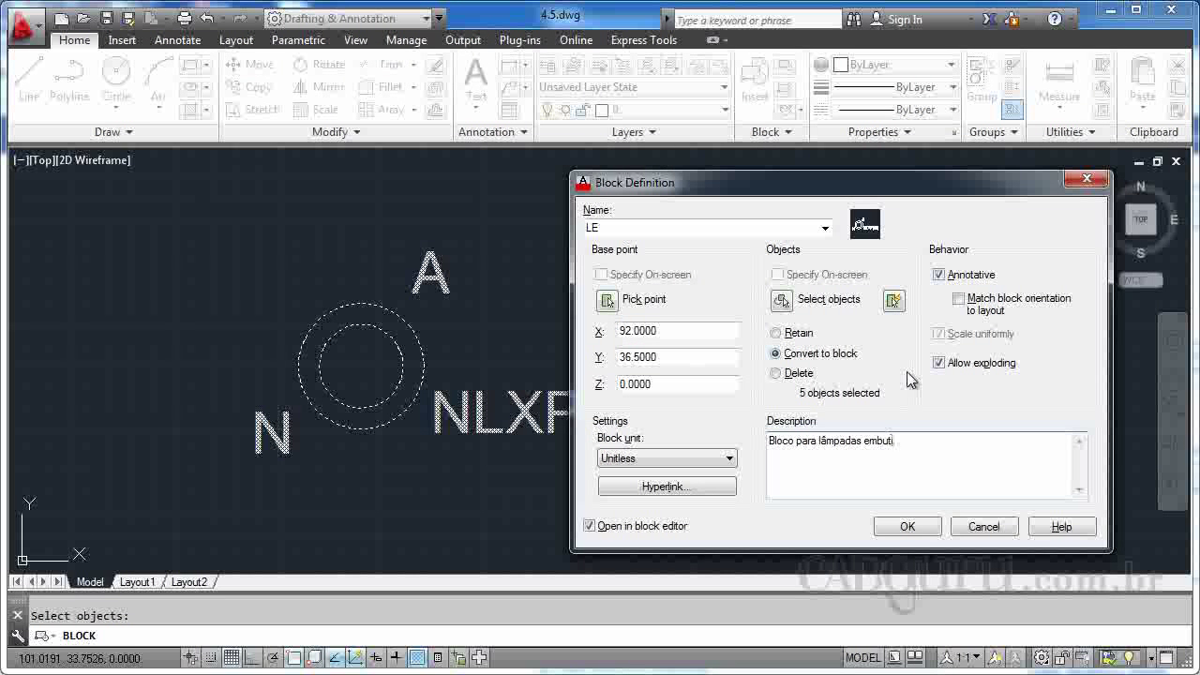
Step: Create the LE block with its attribute values left empty and close the block editor
{"action": "left_click", "coordinate": [904, 528]}
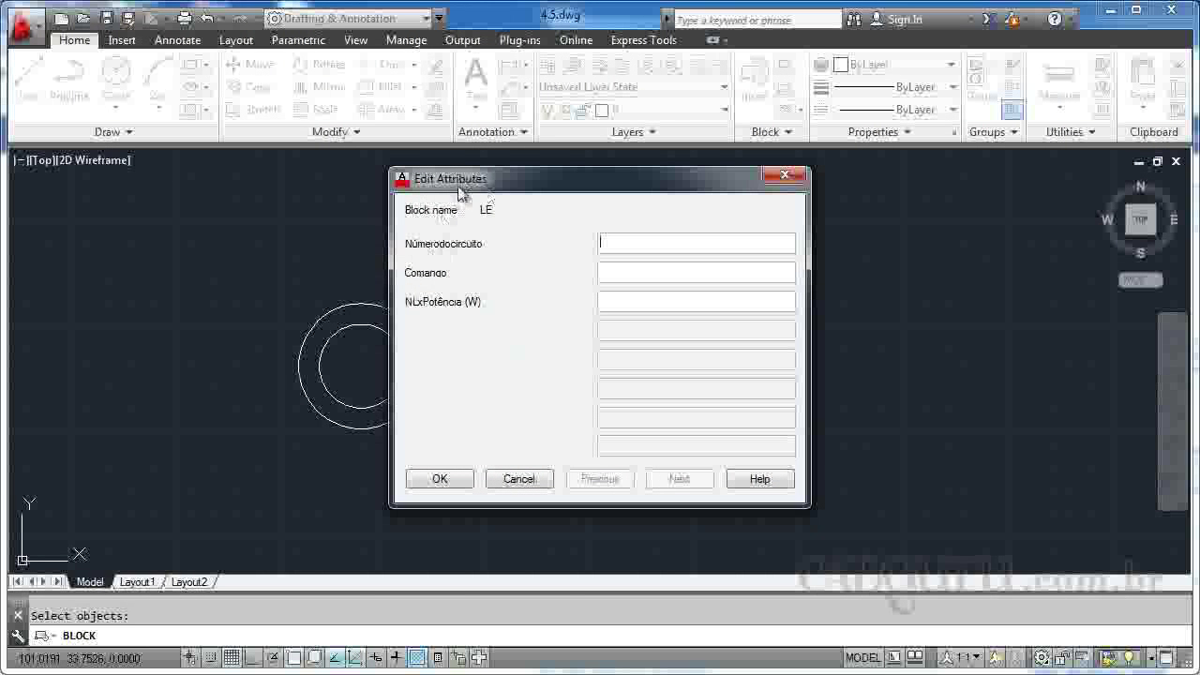
{"action": "left_click_drag", "start_coordinate": [453, 184], "coordinate": [617, 185]}
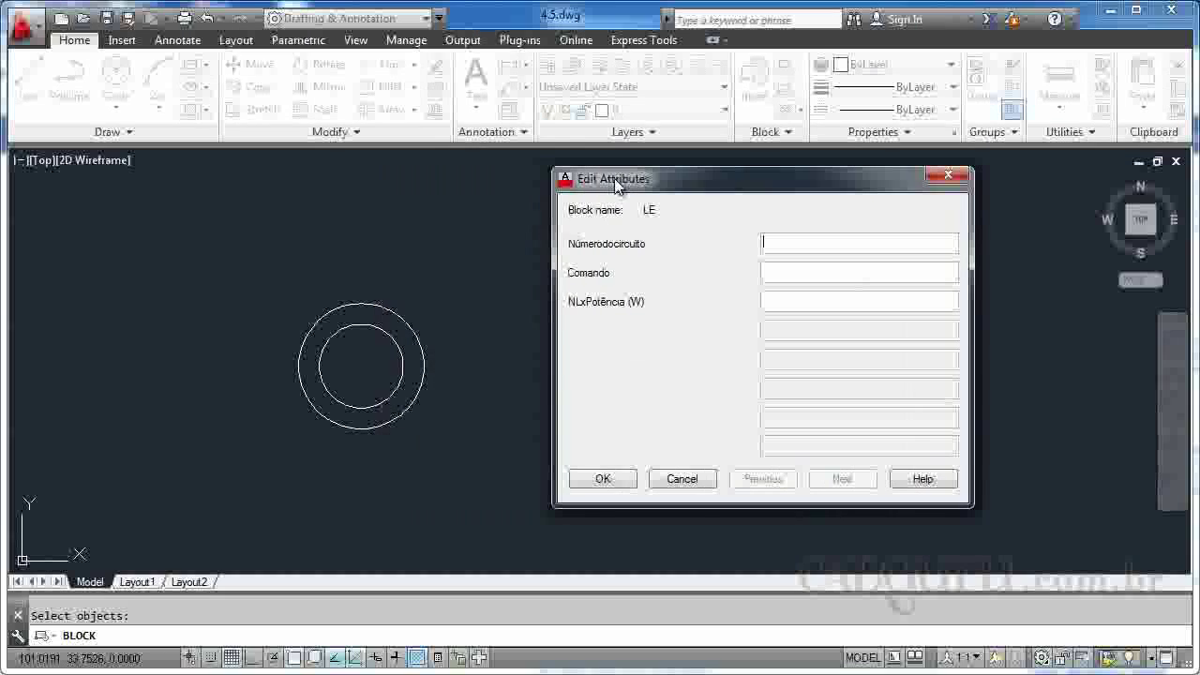
{"action": "left_click", "coordinate": [603, 478]}
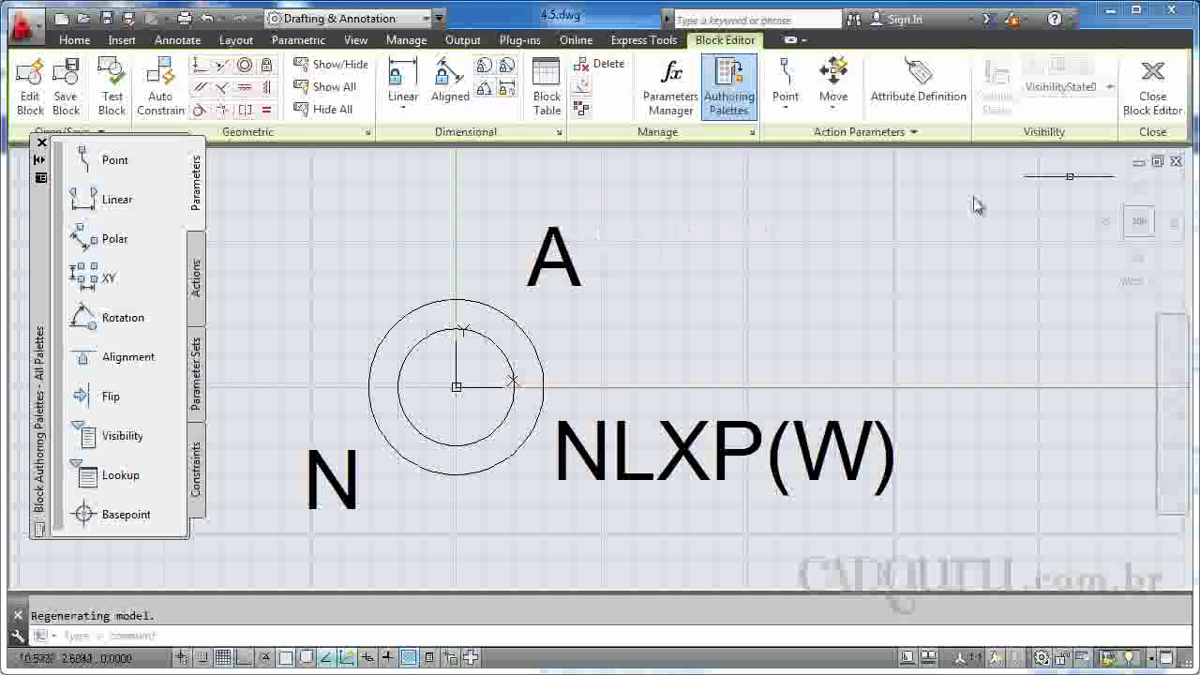
{"action": "left_click", "coordinate": [1153, 89]}
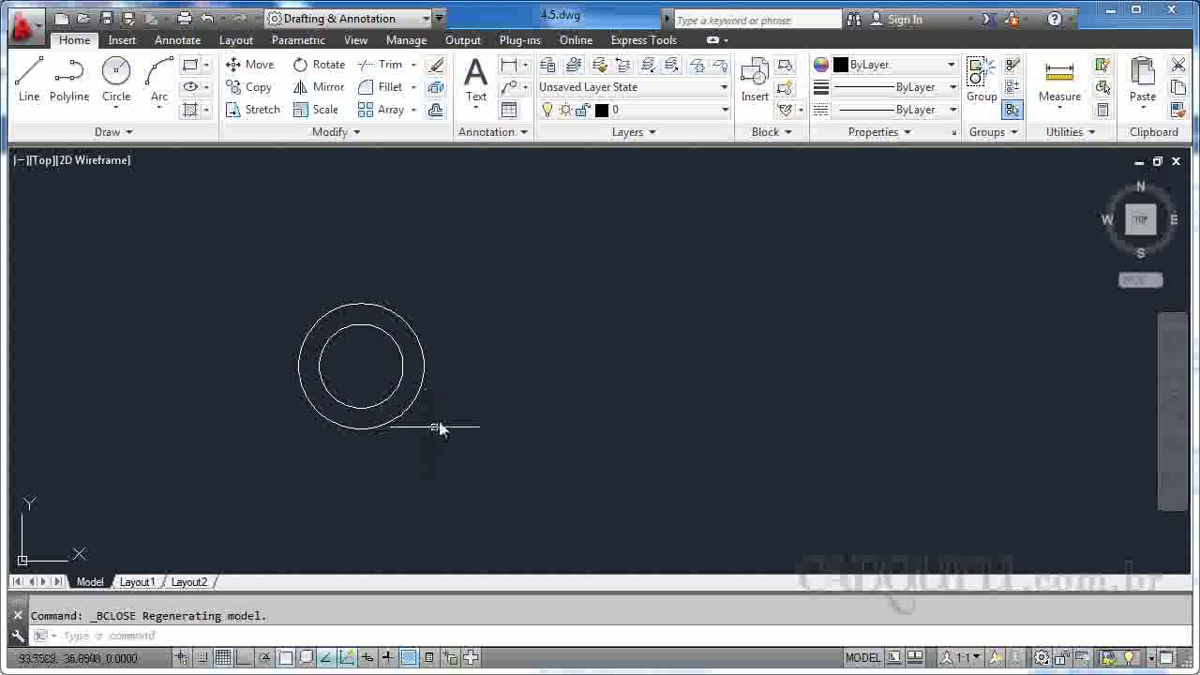
{"action": "key", "text": "Escape"}
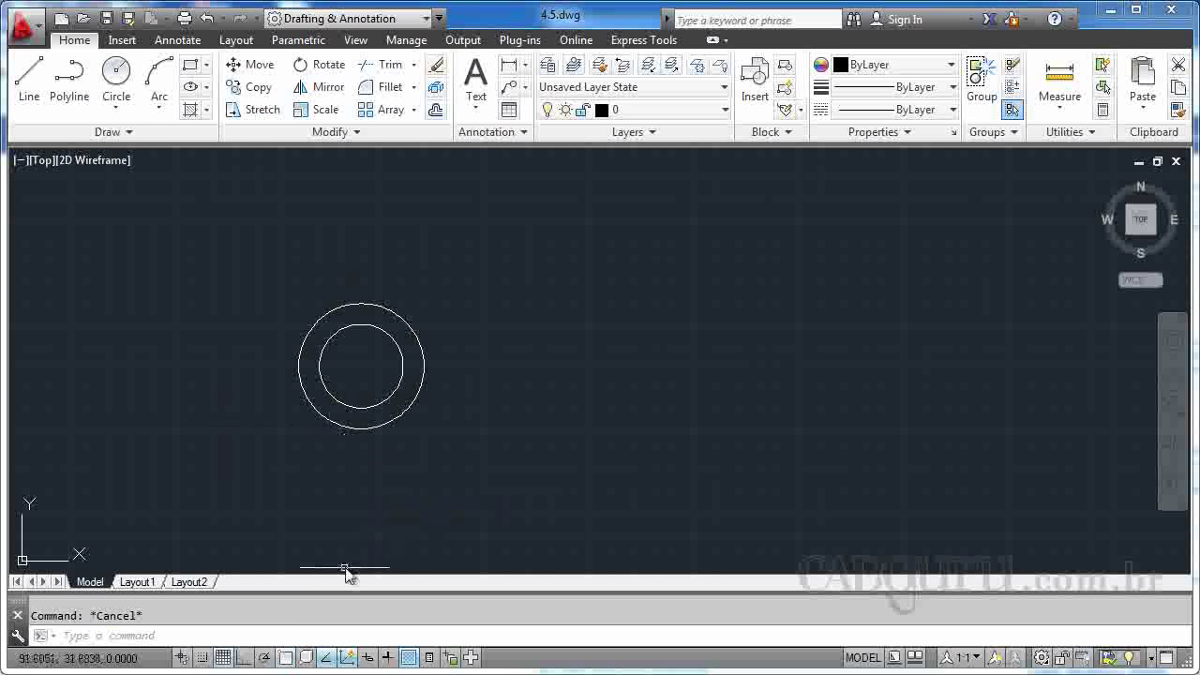
Step: Insert the LE block at scale 1 and angle 0 to the right of the existing circles
{"action": "left_click", "coordinate": [254, 636]}
{"action": "type", "text": "insert"}
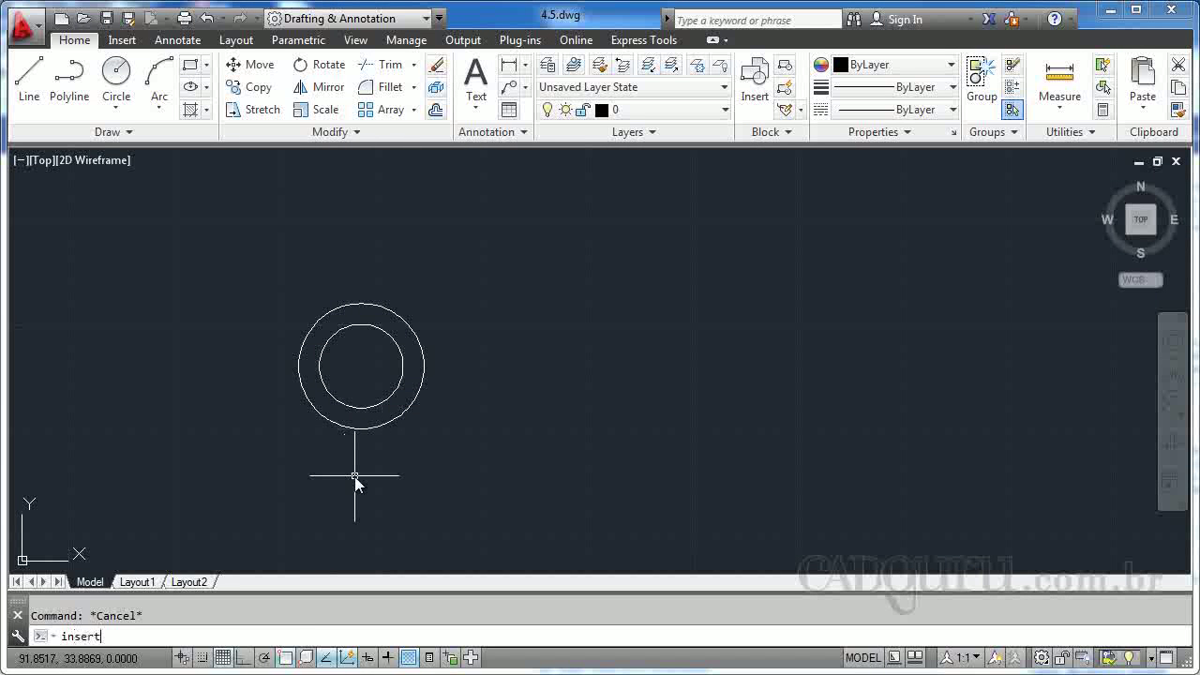
{"action": "key", "text": "Return"}
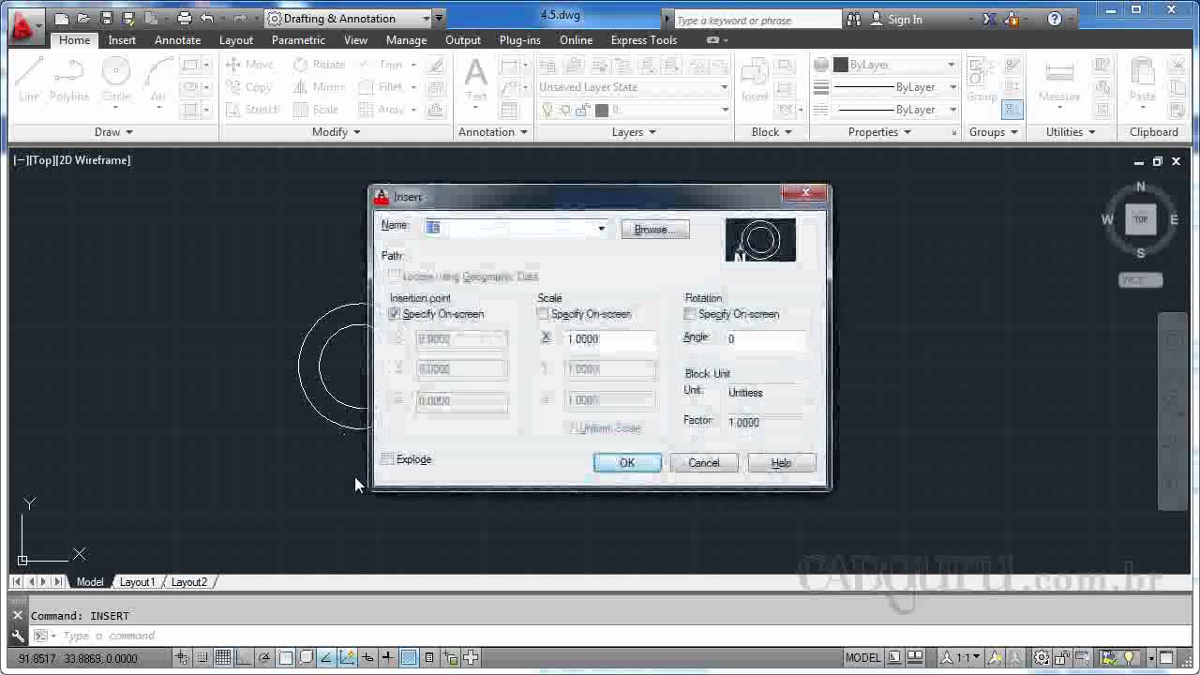
{"action": "left_click", "coordinate": [601, 228]}
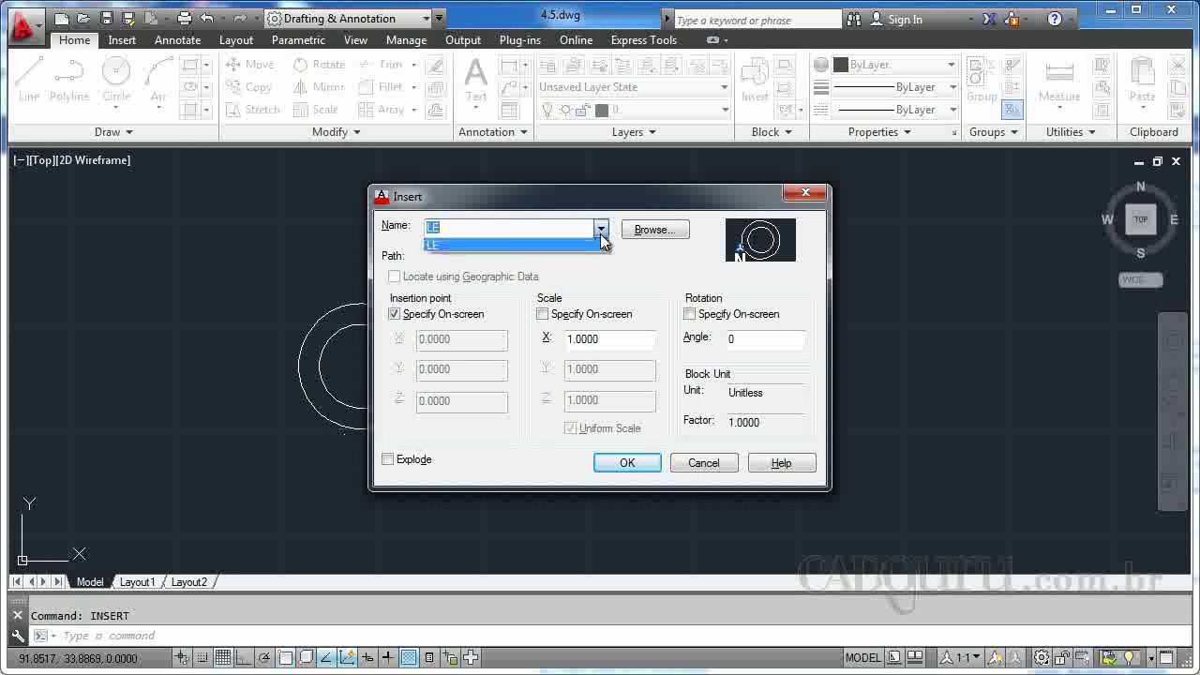
{"action": "left_click", "coordinate": [514, 230]}
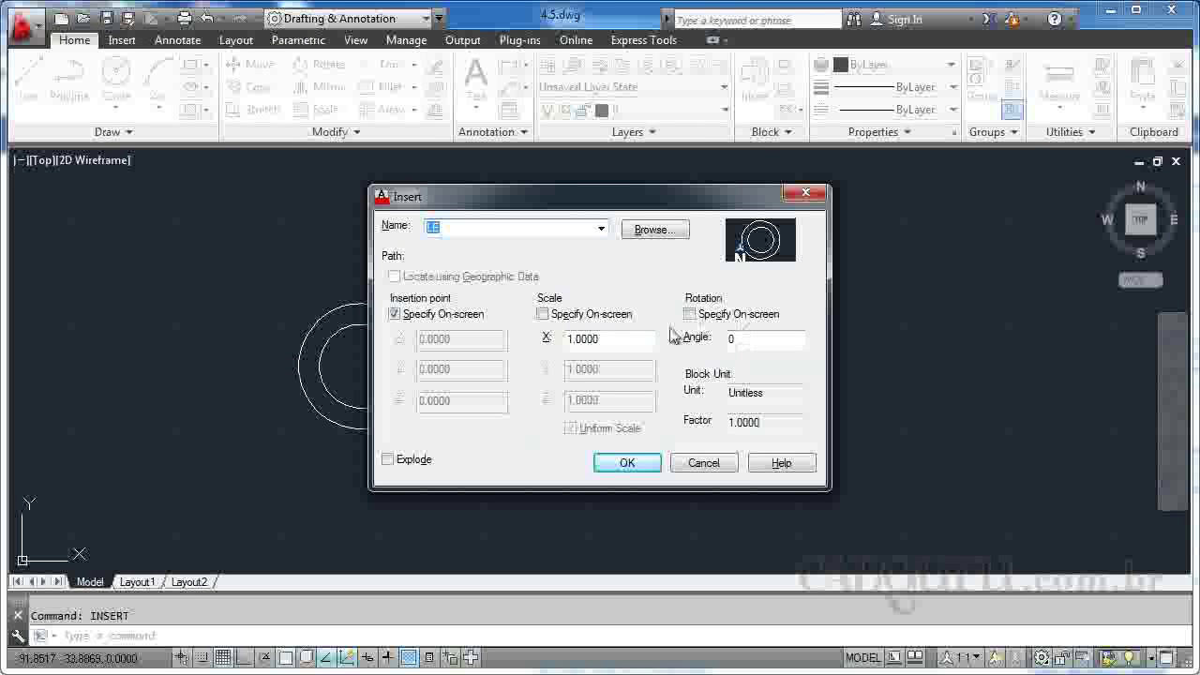
{"action": "left_click", "coordinate": [627, 462]}
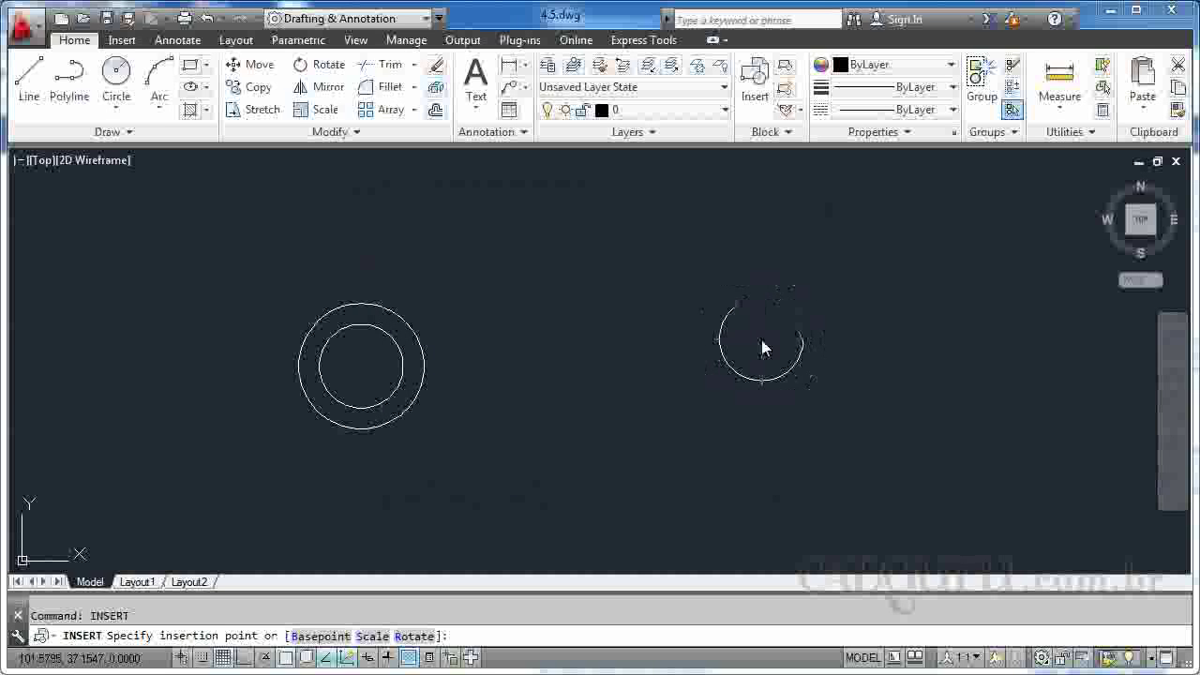
{"action": "left_click", "coordinate": [755, 352]}
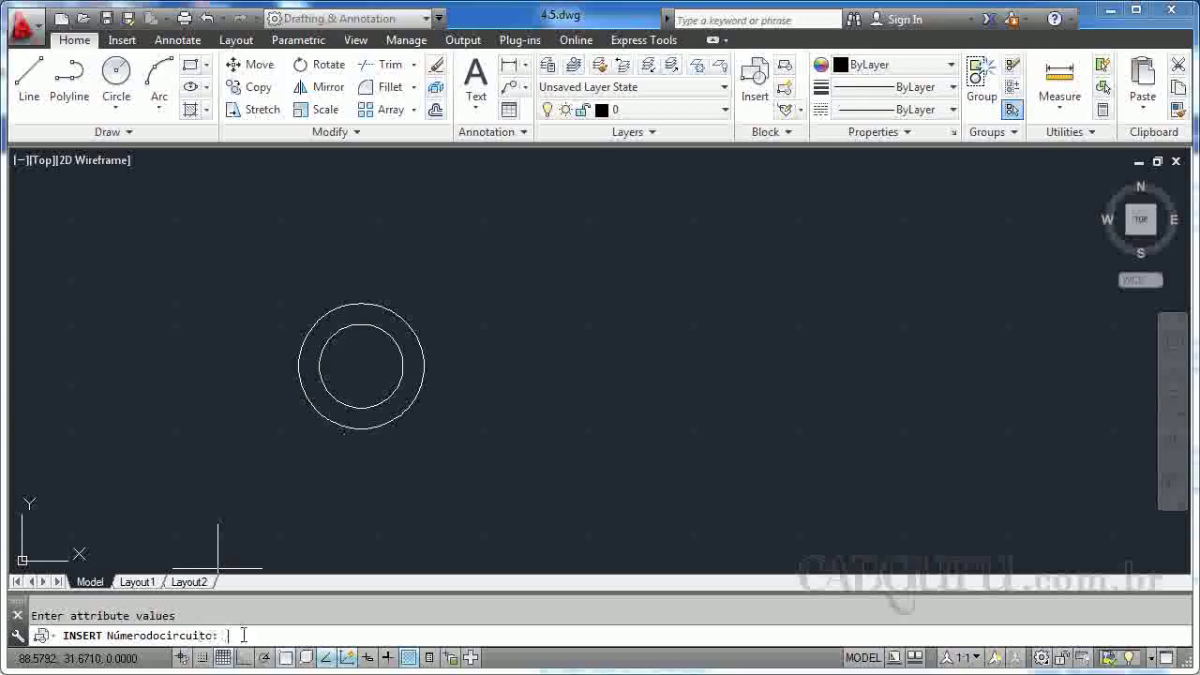
Step: Give the inserted block the attribute values Númerodocircuito 2, Comando 2 and NLxPotência (W) 1x100
{"action": "type", "text": "2"}
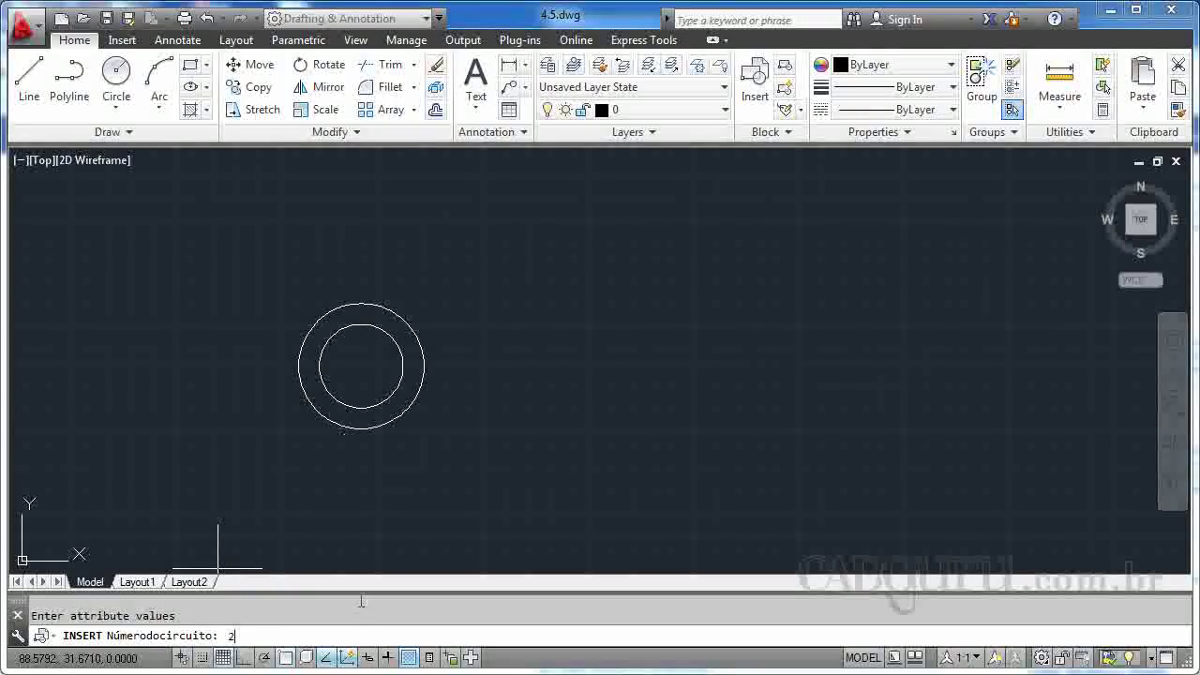
{"action": "key", "text": "Return"}
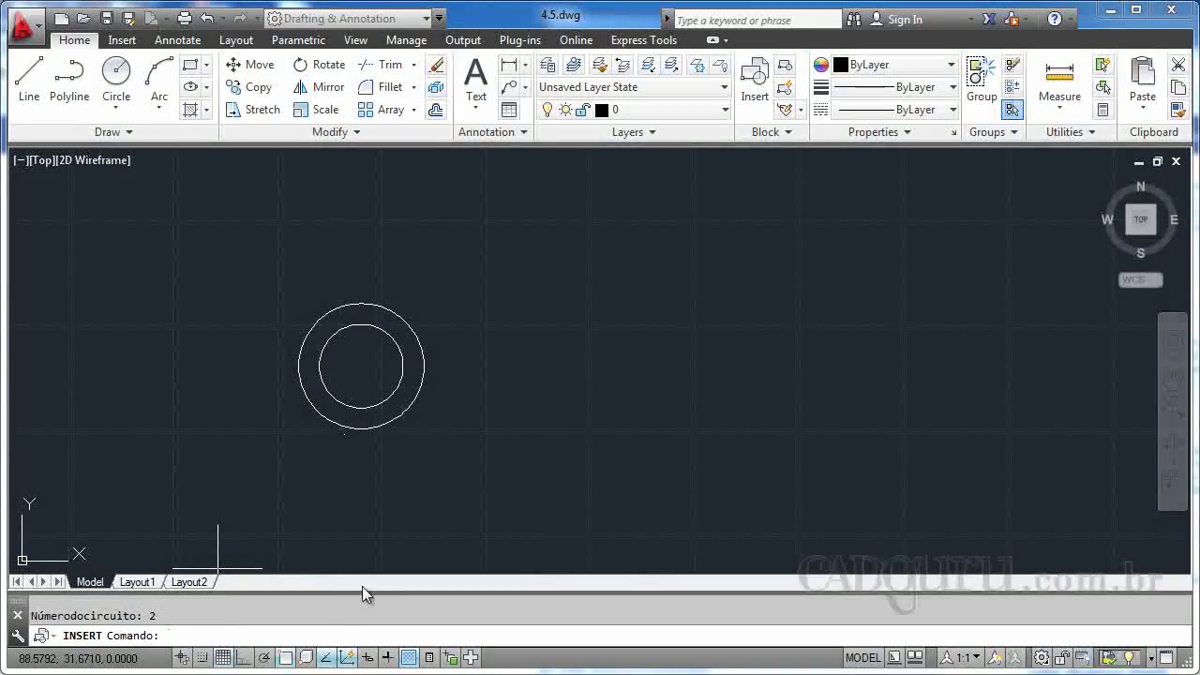
{"action": "type", "text": "2"}
{"action": "key", "text": "Return"}
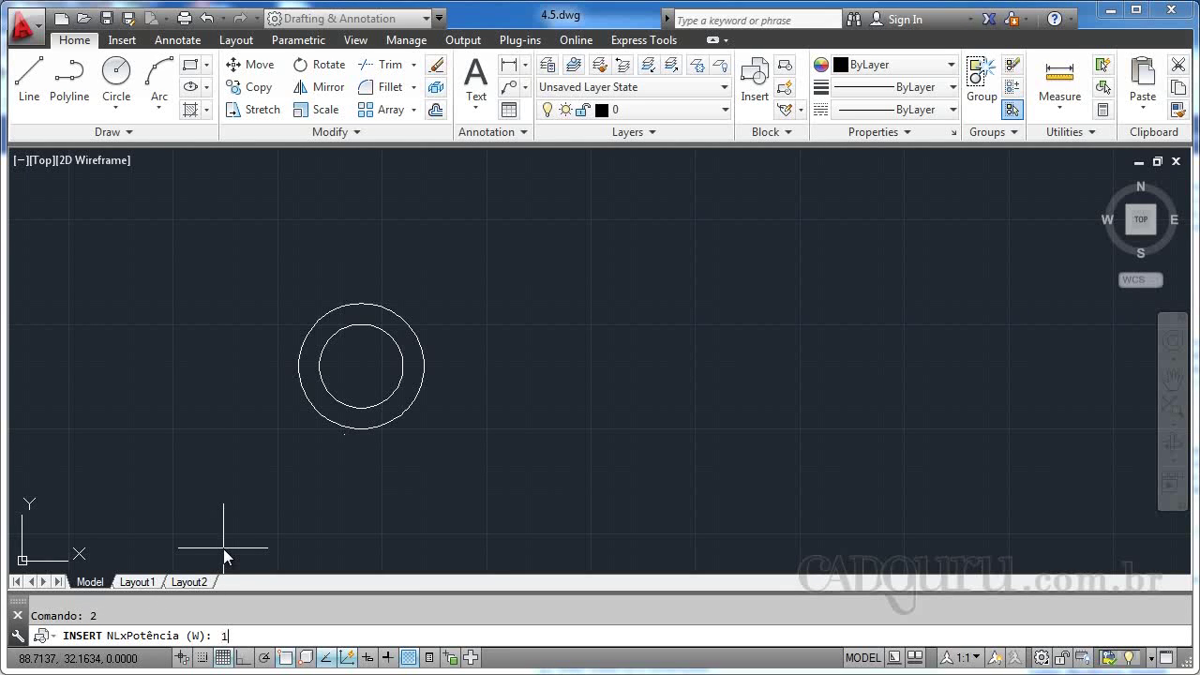
{"action": "type", "text": "1x100"}
{"action": "key", "text": "Return"}
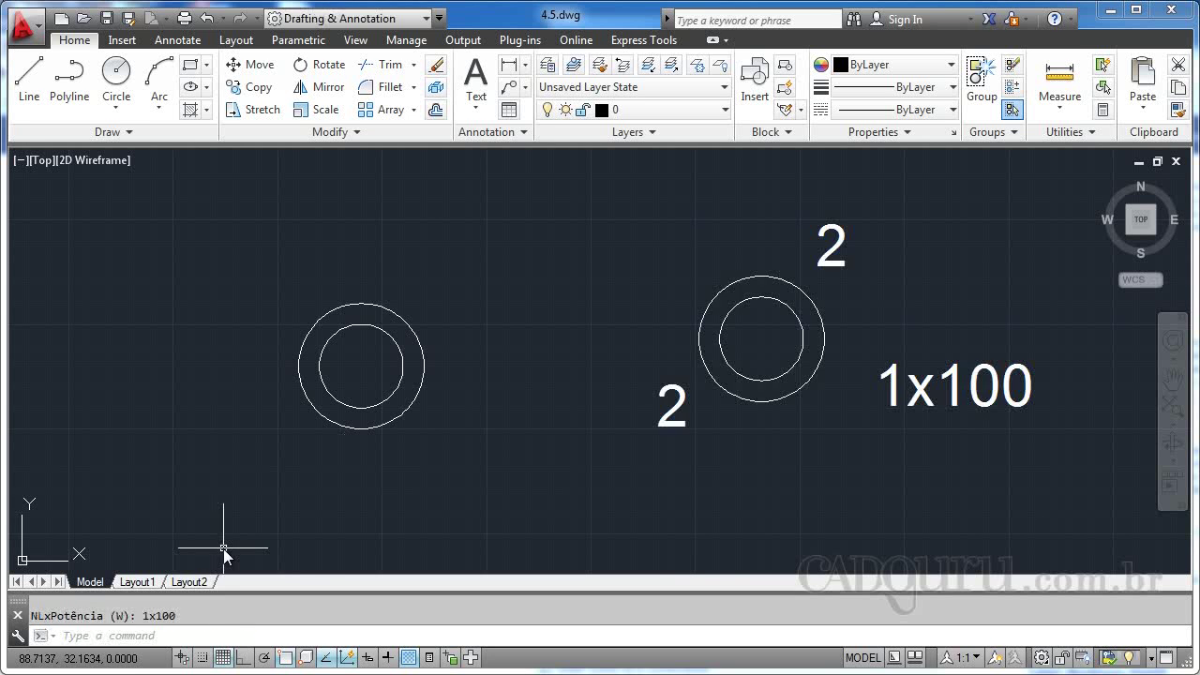